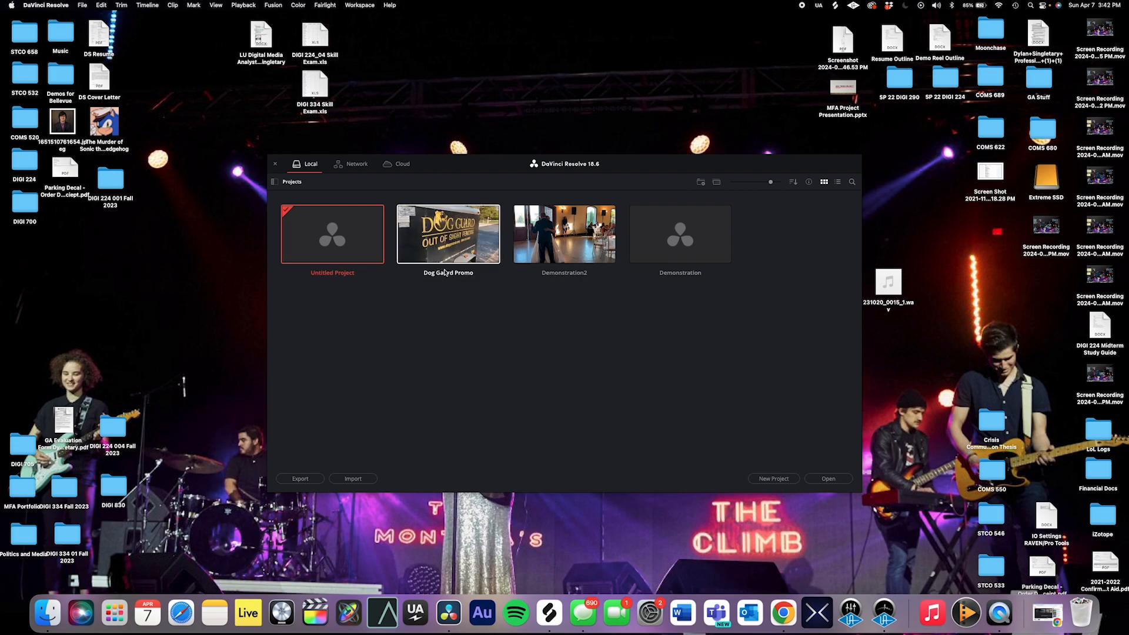
- Open the Dog Gaurd Promo project and switch to the Media page to view its imported clips
click(445, 272)
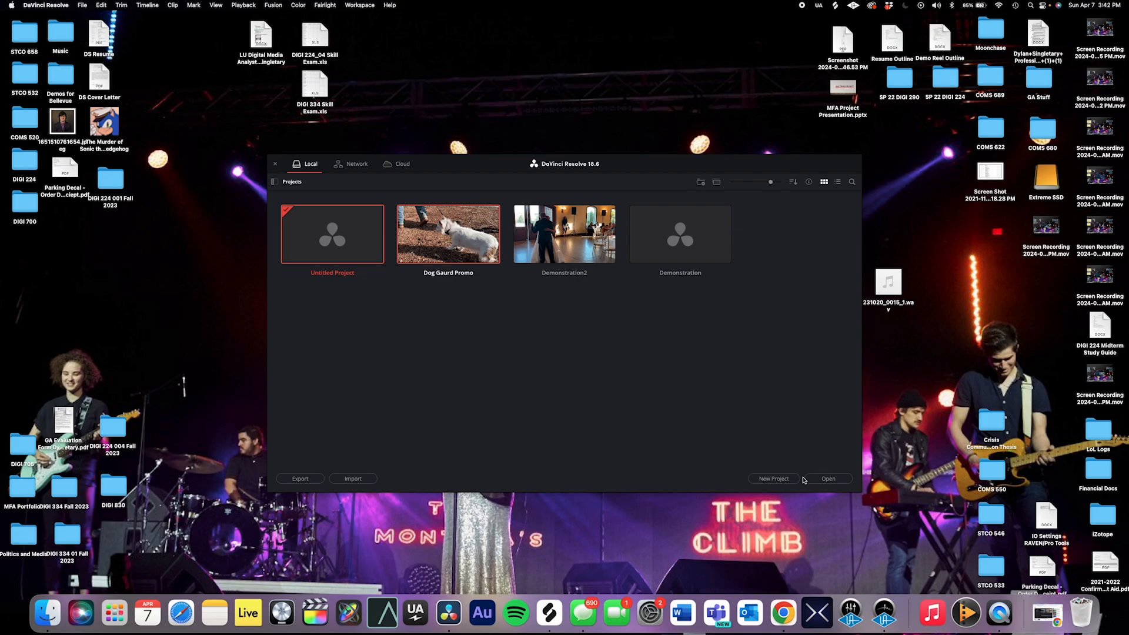
click(828, 479)
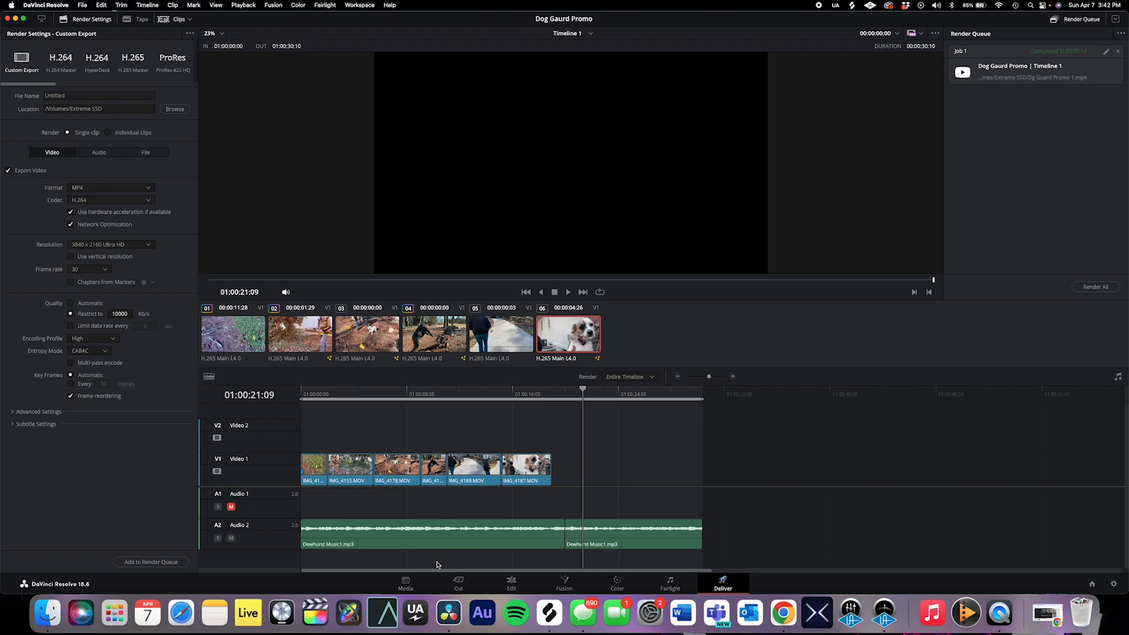
click(405, 584)
click(146, 382)
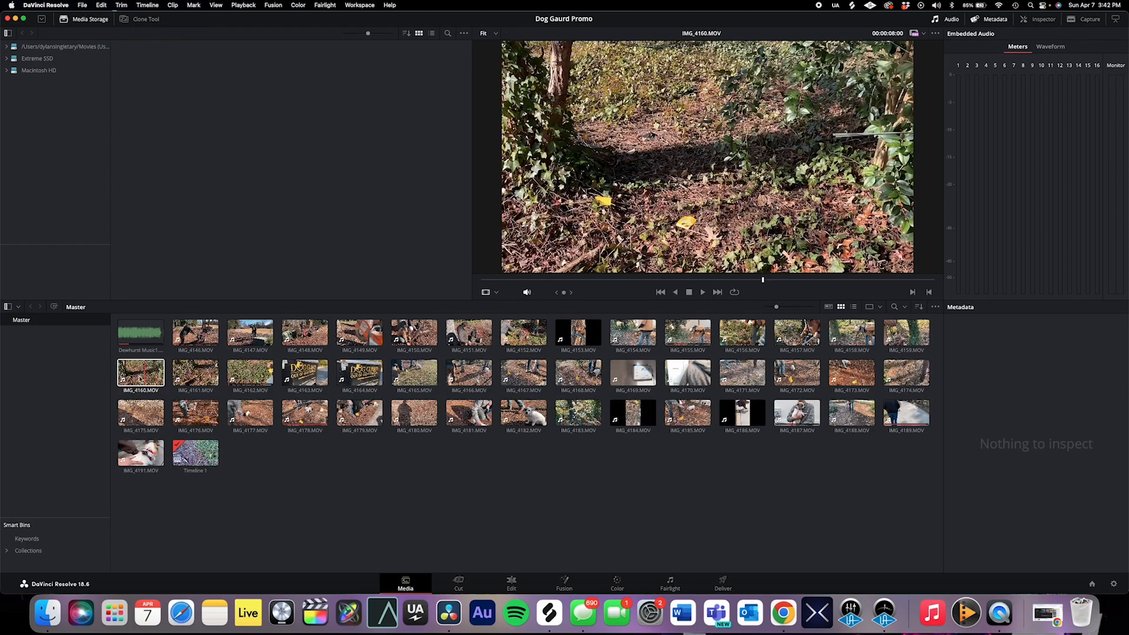
click(653, 454)
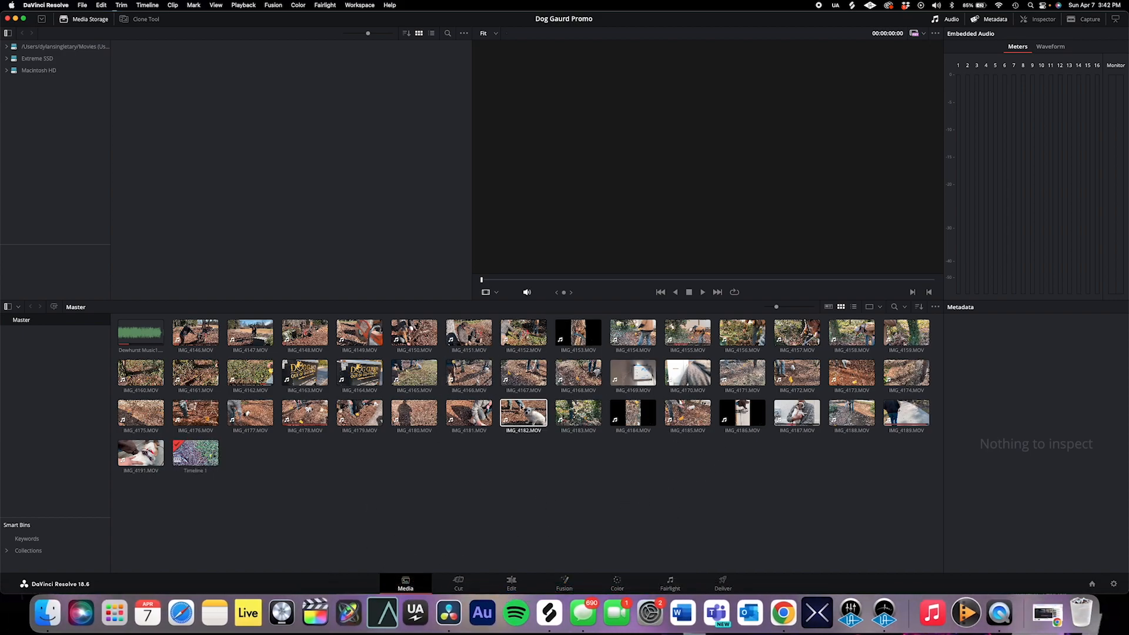
- Switch to the Cut page and look through the clips along the timeline from its beginning
click(465, 582)
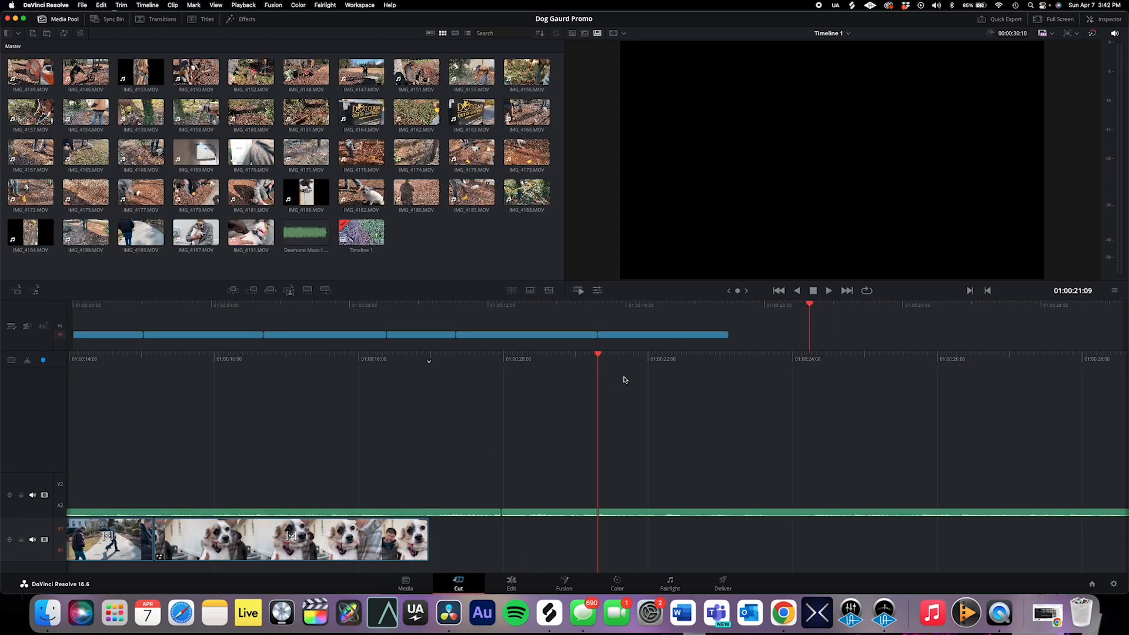
scroll(596, 381, left, 20)
scroll(598, 386, right, 5)
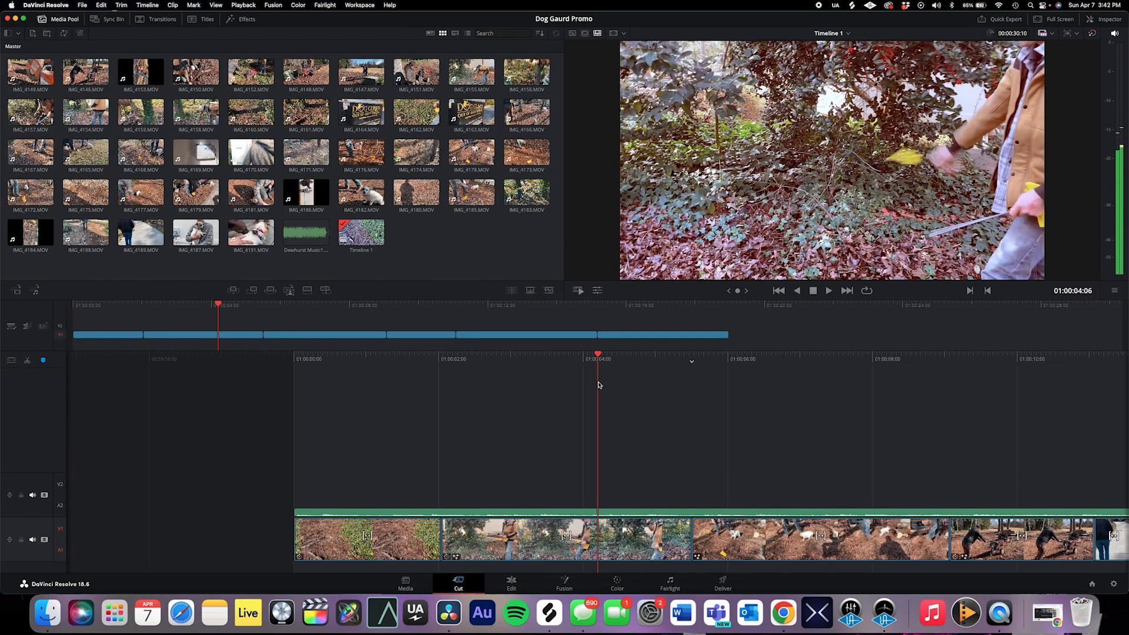
scroll(598, 385, right, 7)
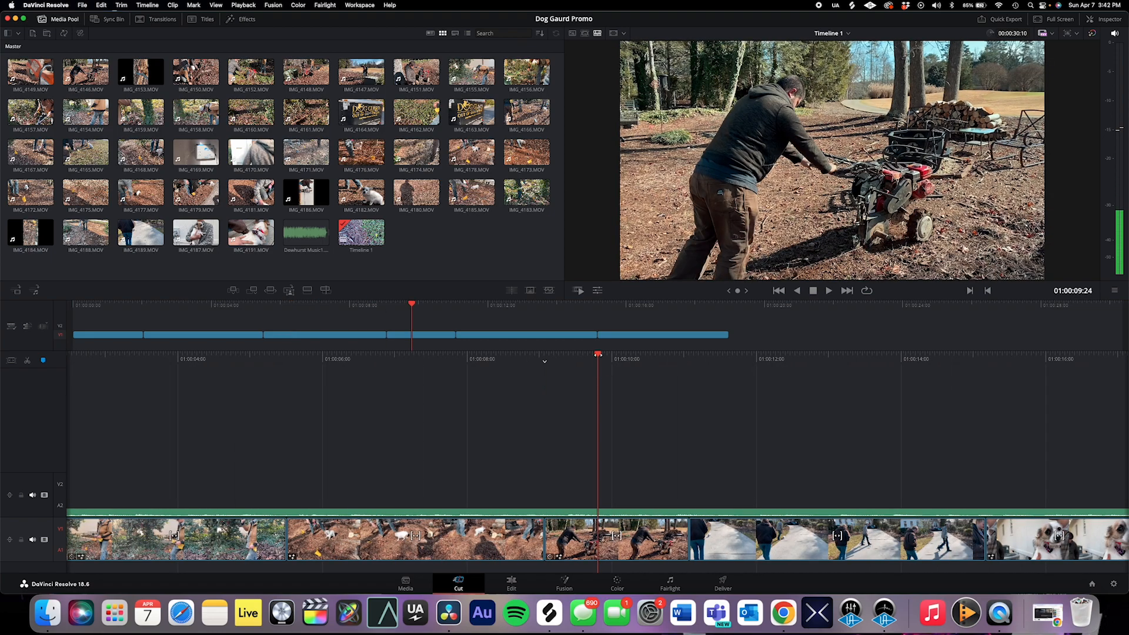
- Look at the Edit, Fusion, Color, Fairlight and Deliver pages in turn for the current timeline
click(510, 586)
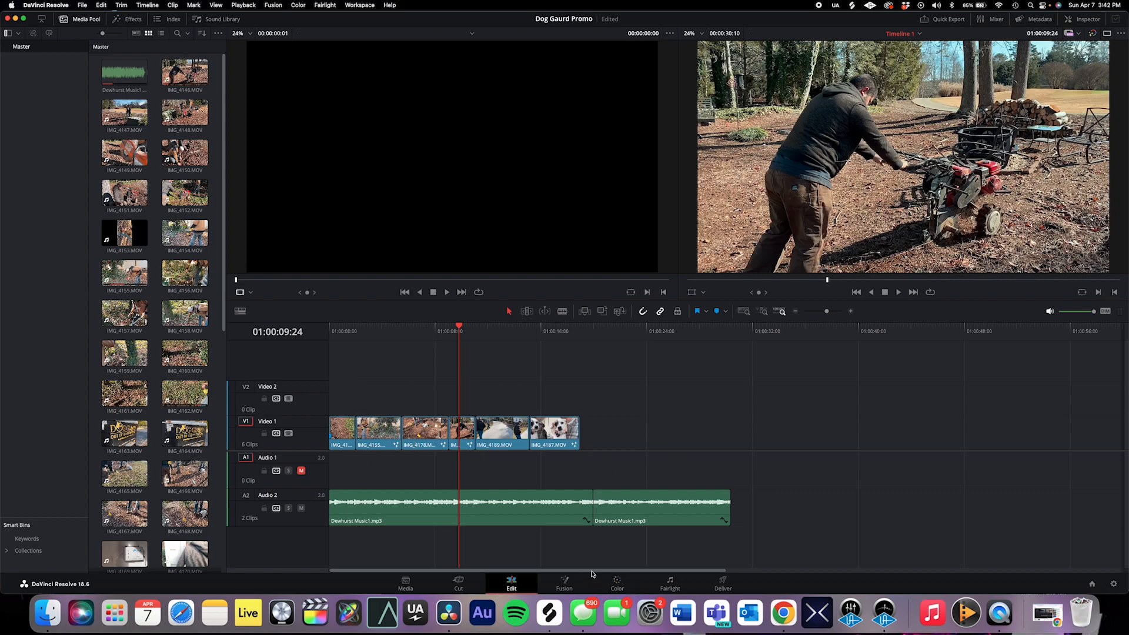
click(565, 584)
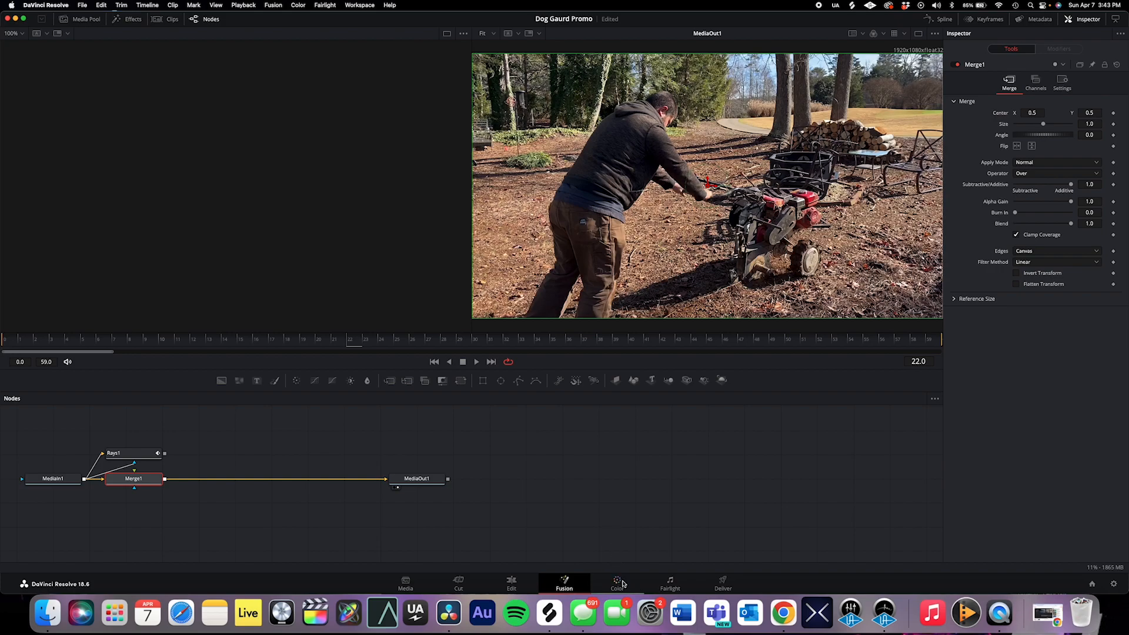
click(620, 583)
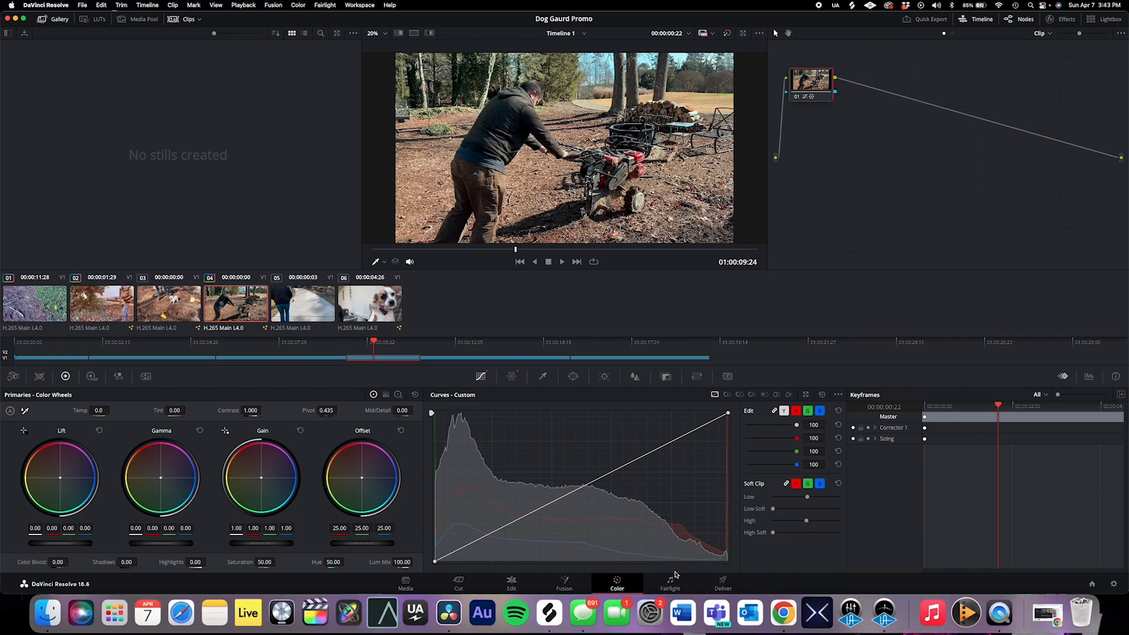
click(671, 582)
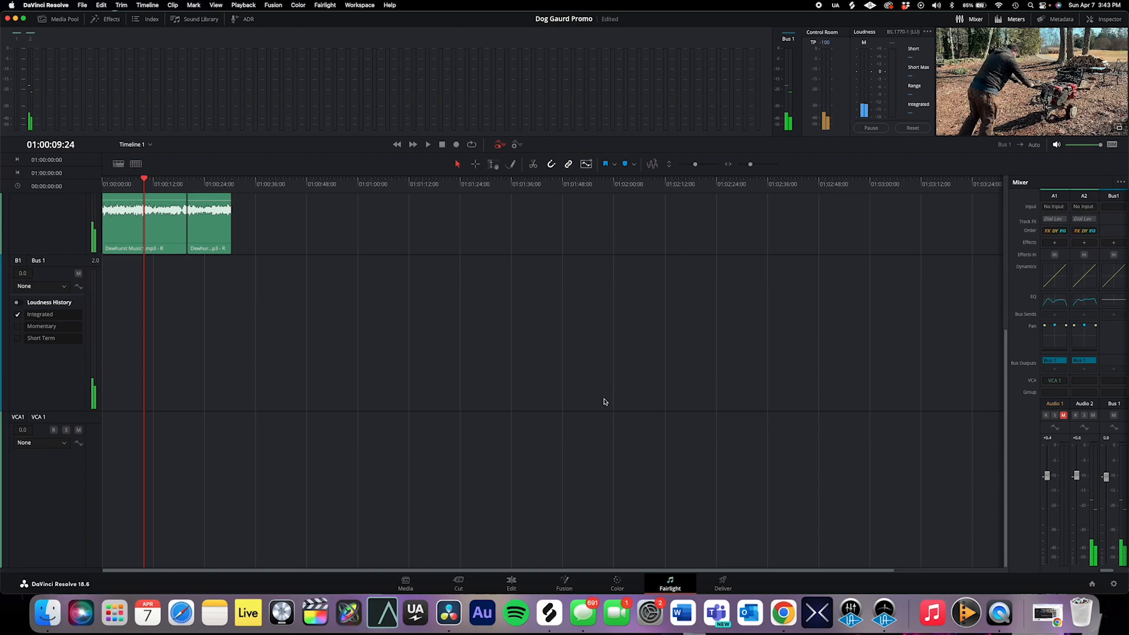
click(730, 580)
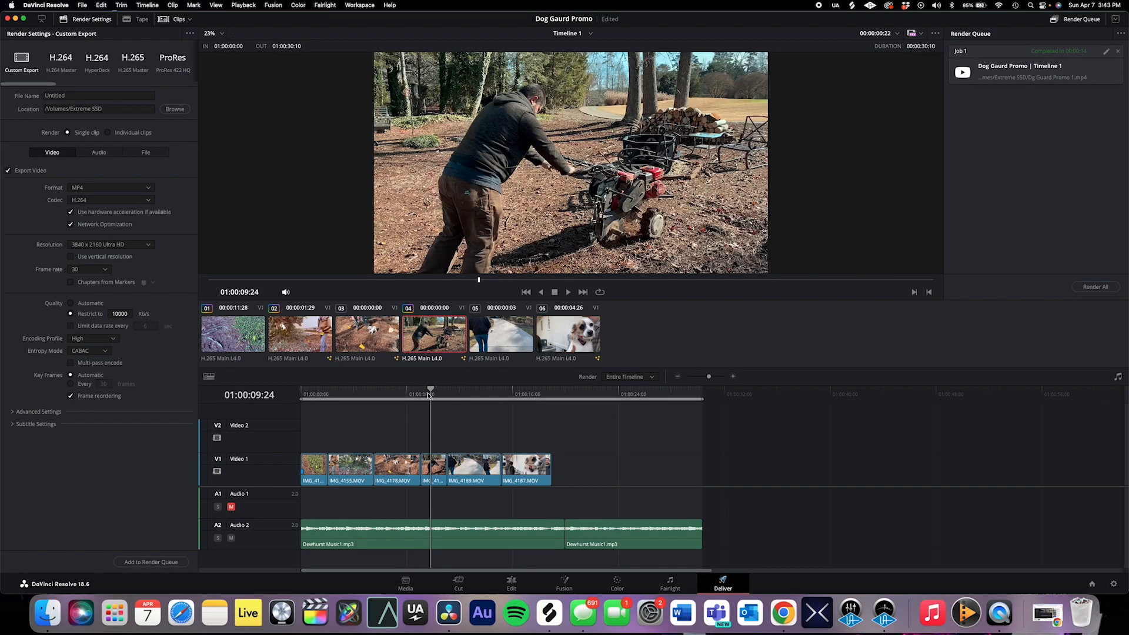
drag(430, 391, 421, 391)
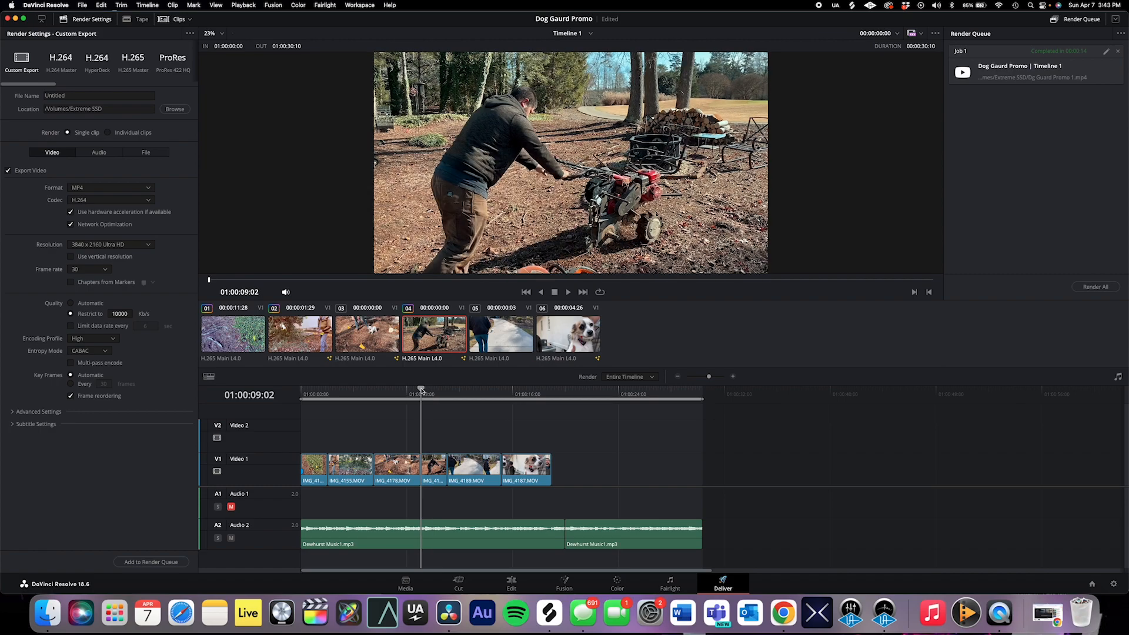
- Import Amber Wedding.mp4 from the Extreme SSD into the media pool, and delete it from the pool
click(405, 582)
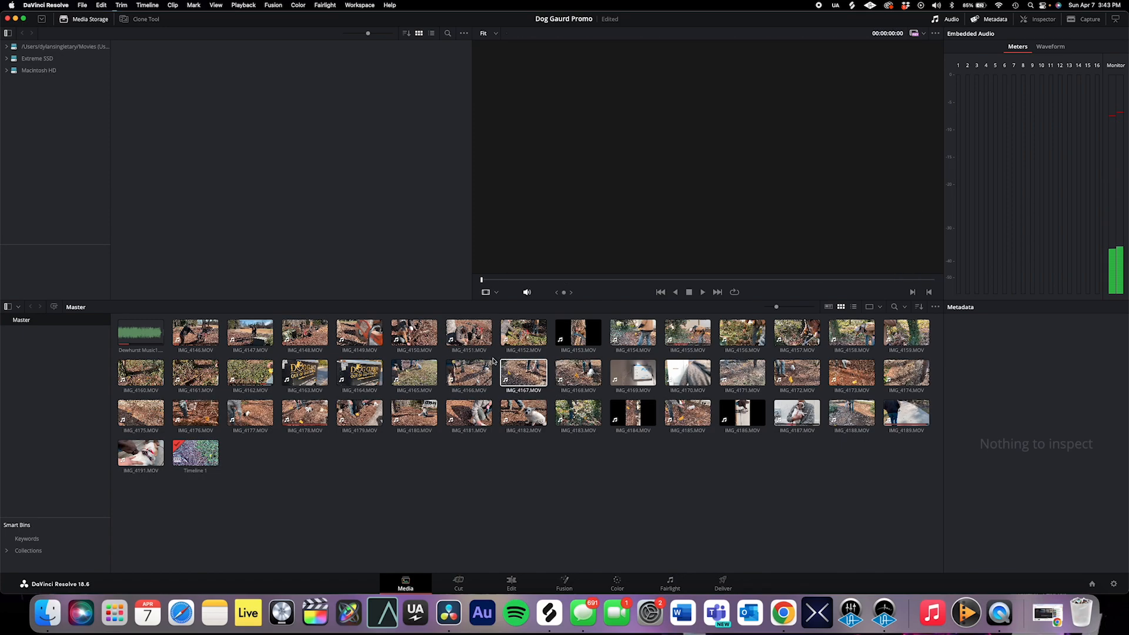
click(83, 5)
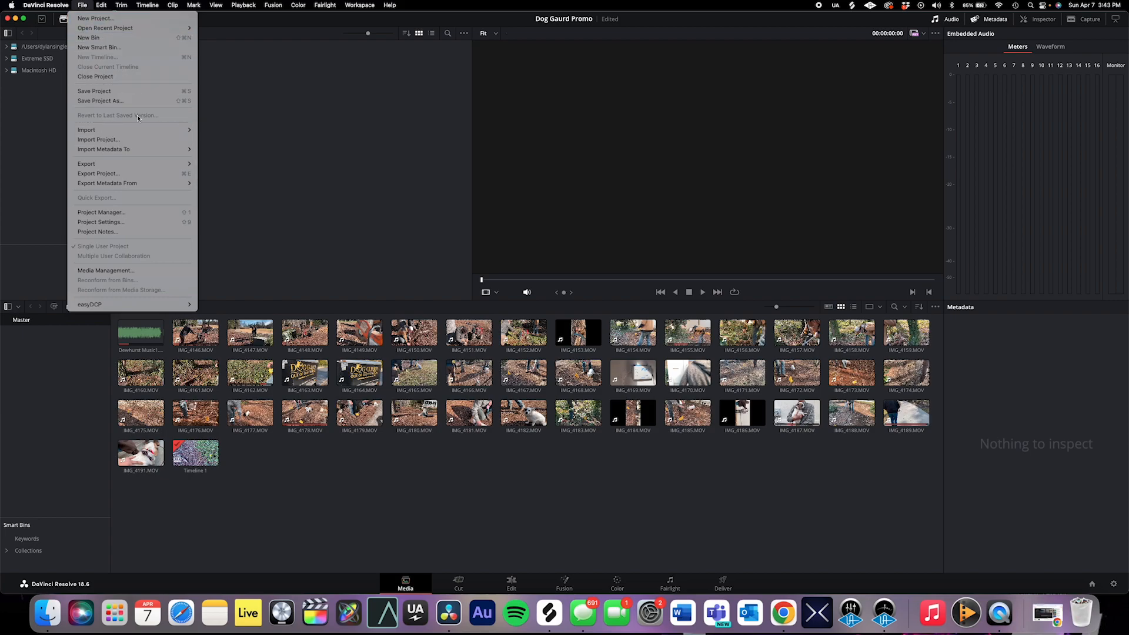
mouse_move(150, 130)
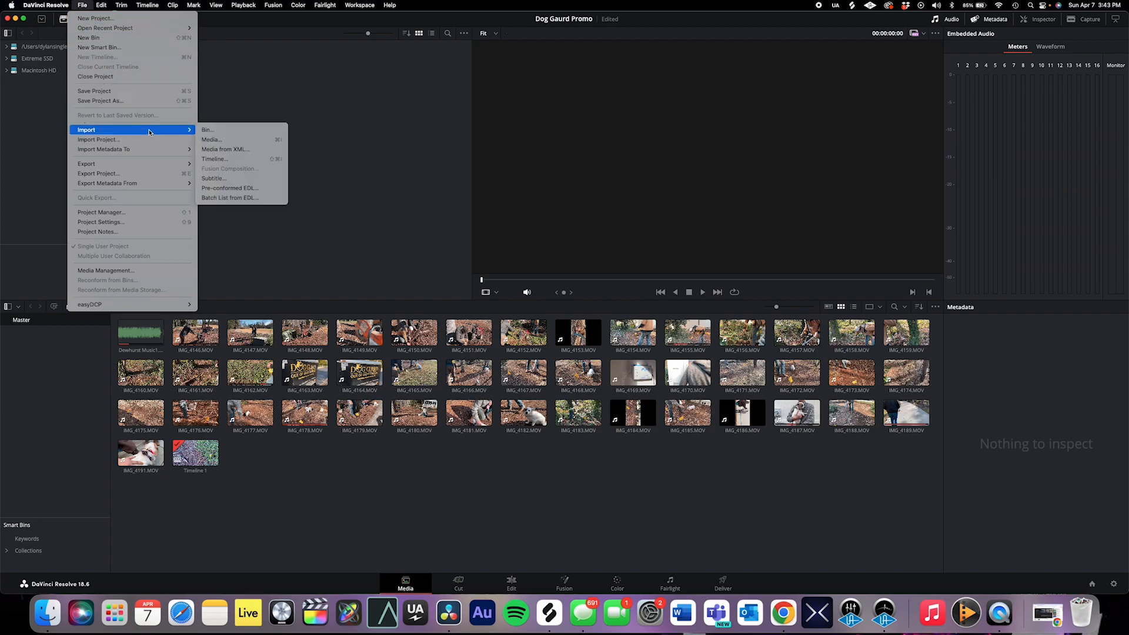
click(218, 140)
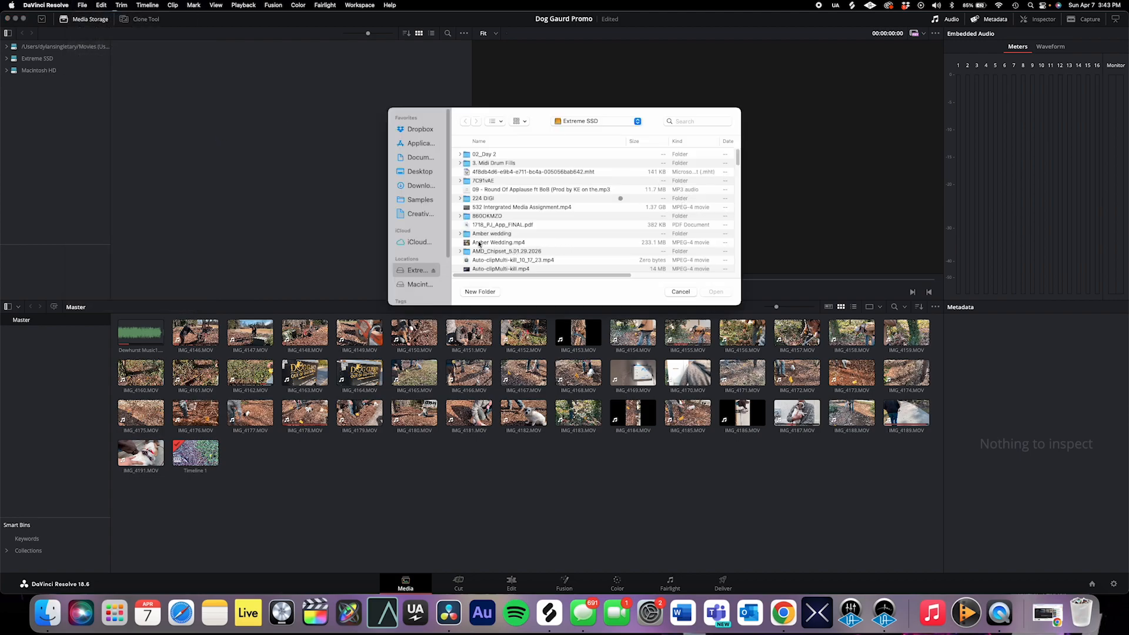
click(480, 243)
click(722, 293)
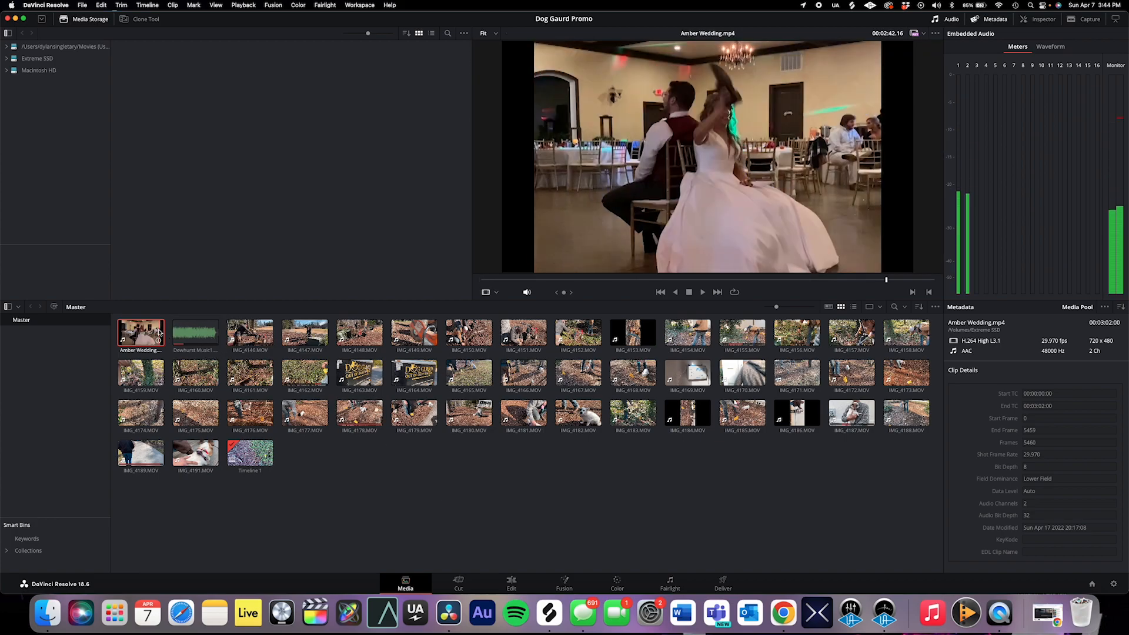
key(Delete)
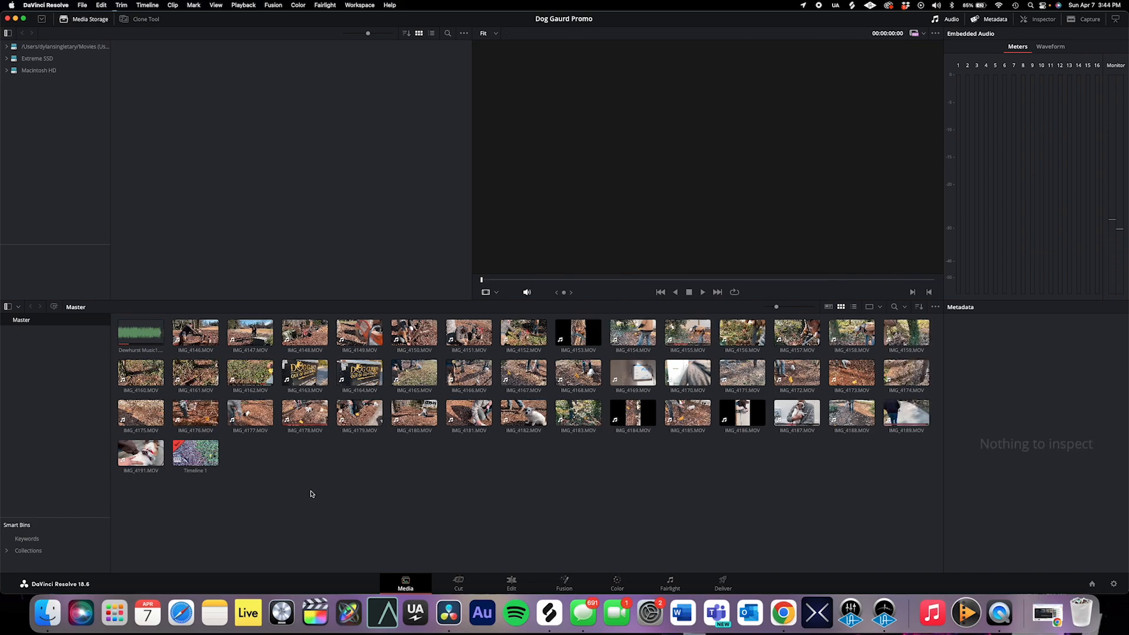
- On the Cut page, split the driveway clip on Video 1 at 01:00:12:28
click(460, 583)
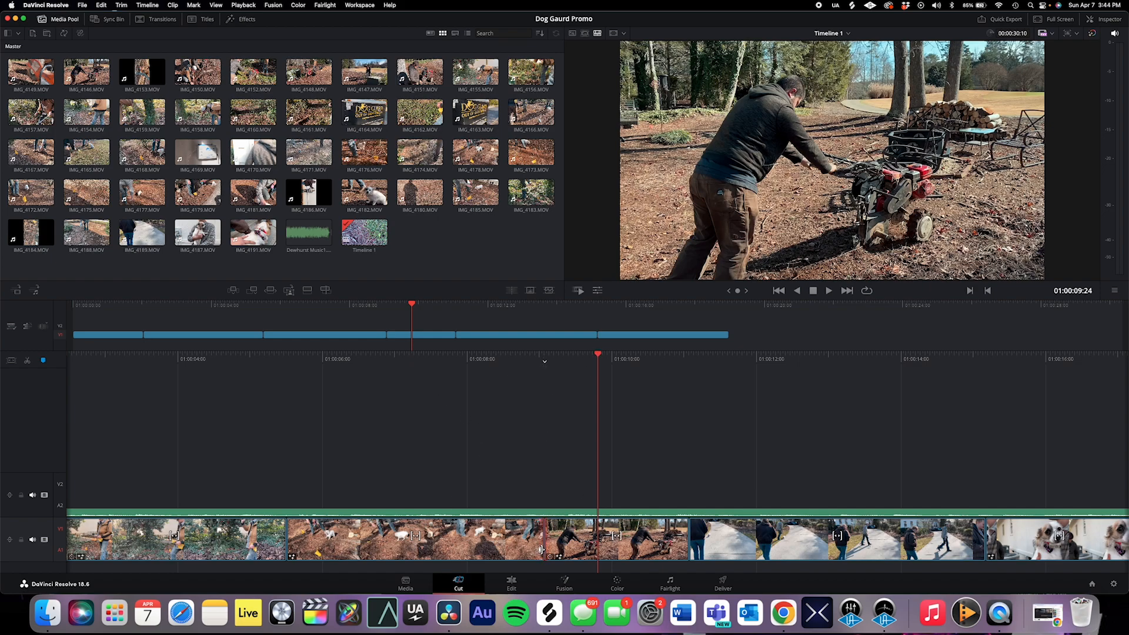
drag(591, 376, 506, 378)
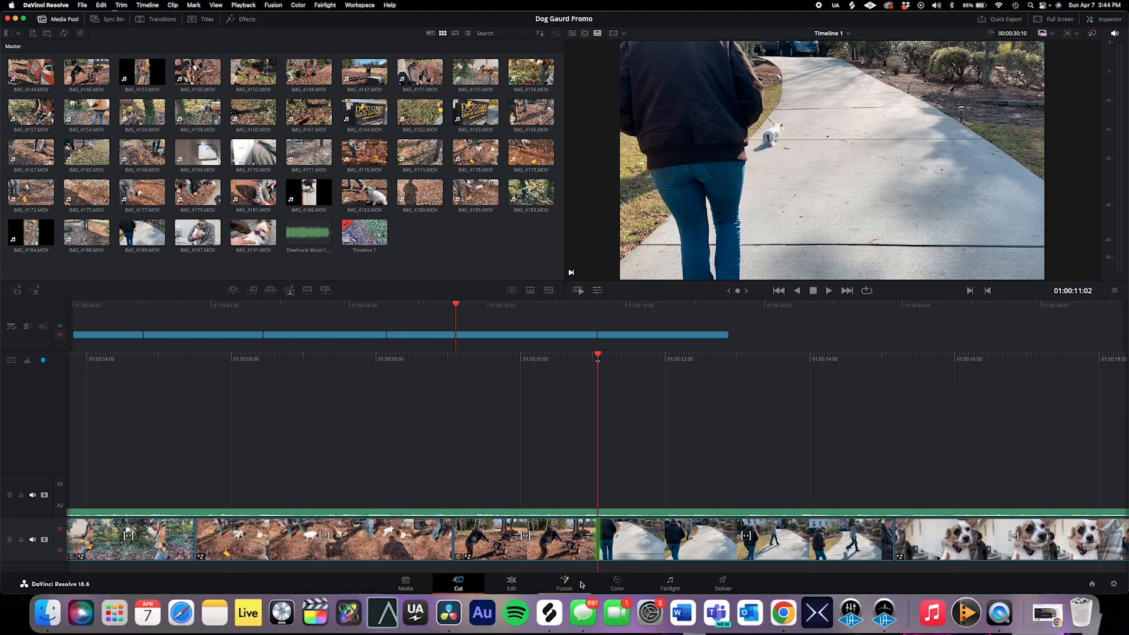
drag(598, 360, 415, 361)
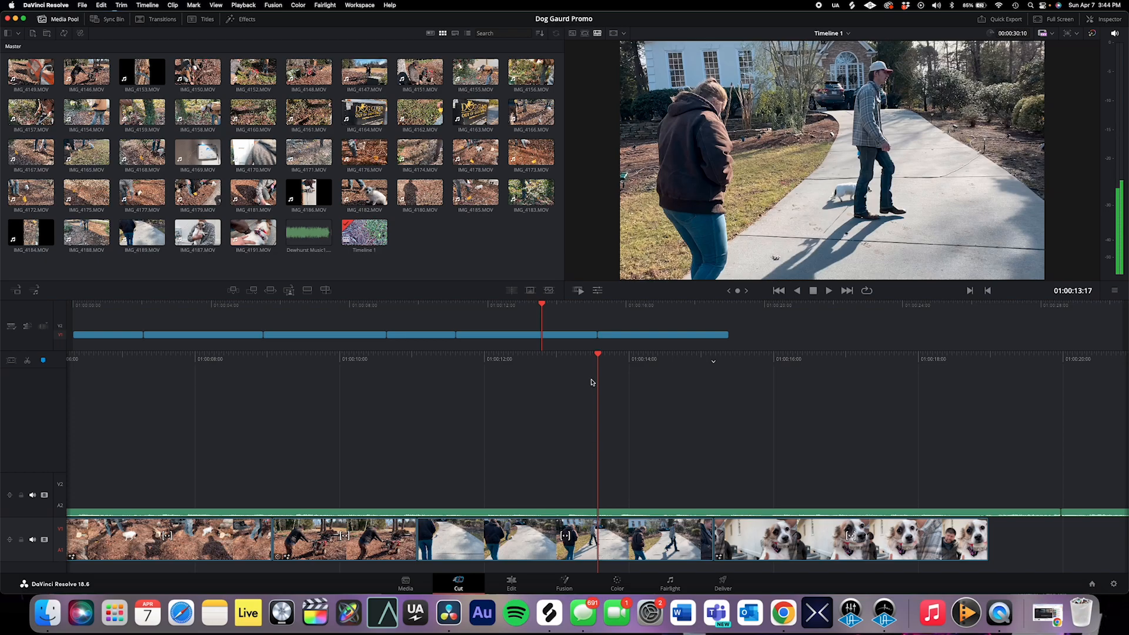
drag(596, 355, 625, 360)
click(601, 528)
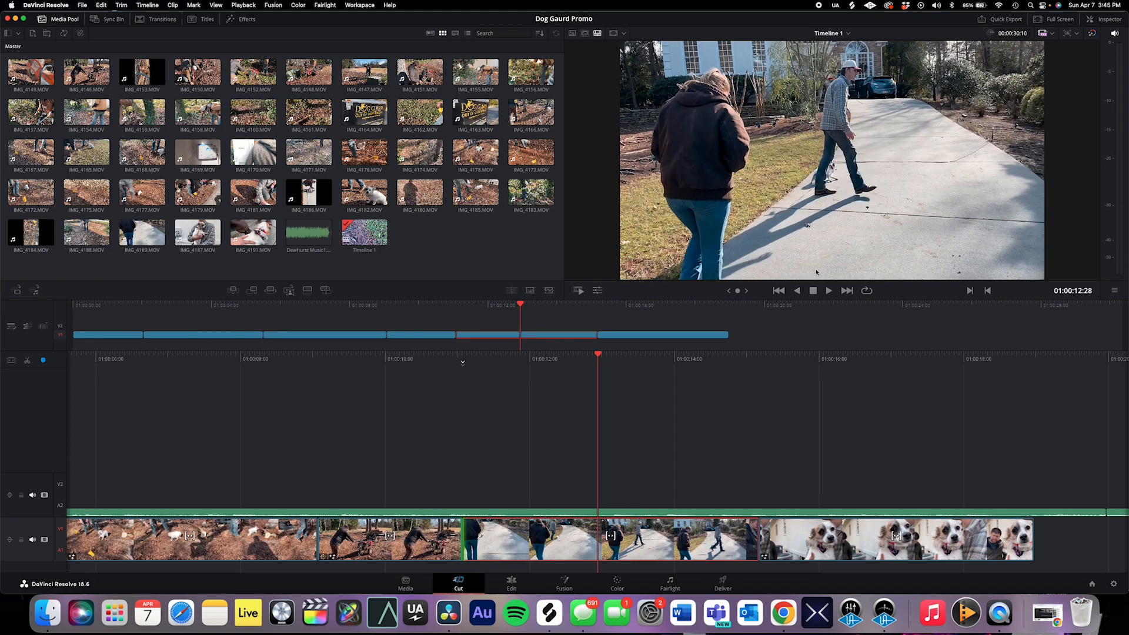
click(27, 360)
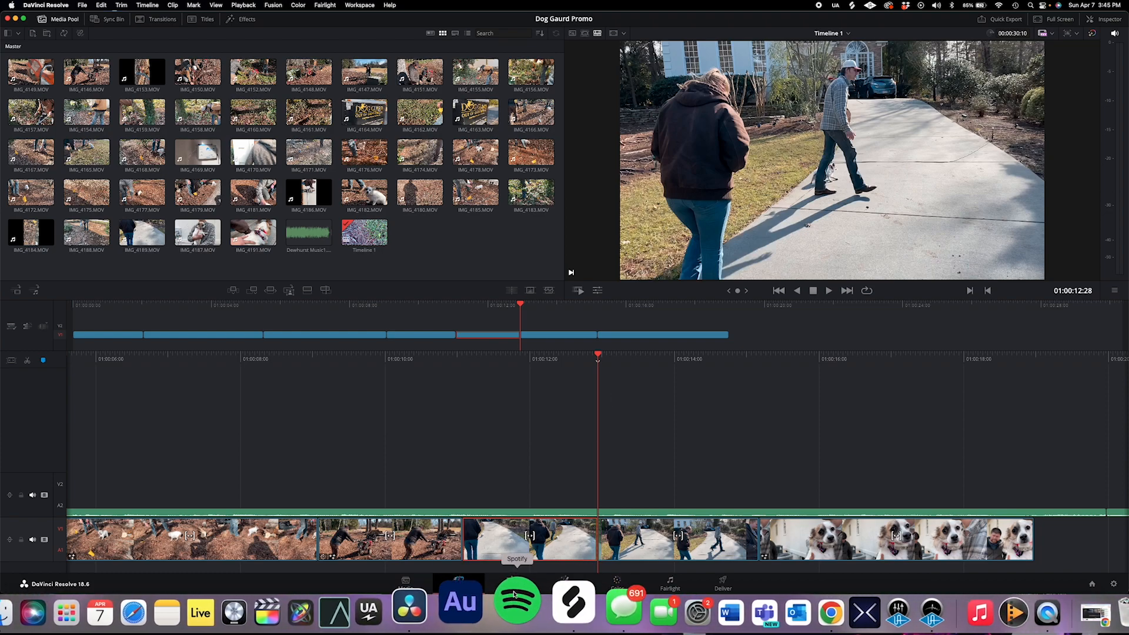
- On the Edit page, move the playhead to the cut between the first two Video 1 clips, at 01:00:02:01
click(512, 586)
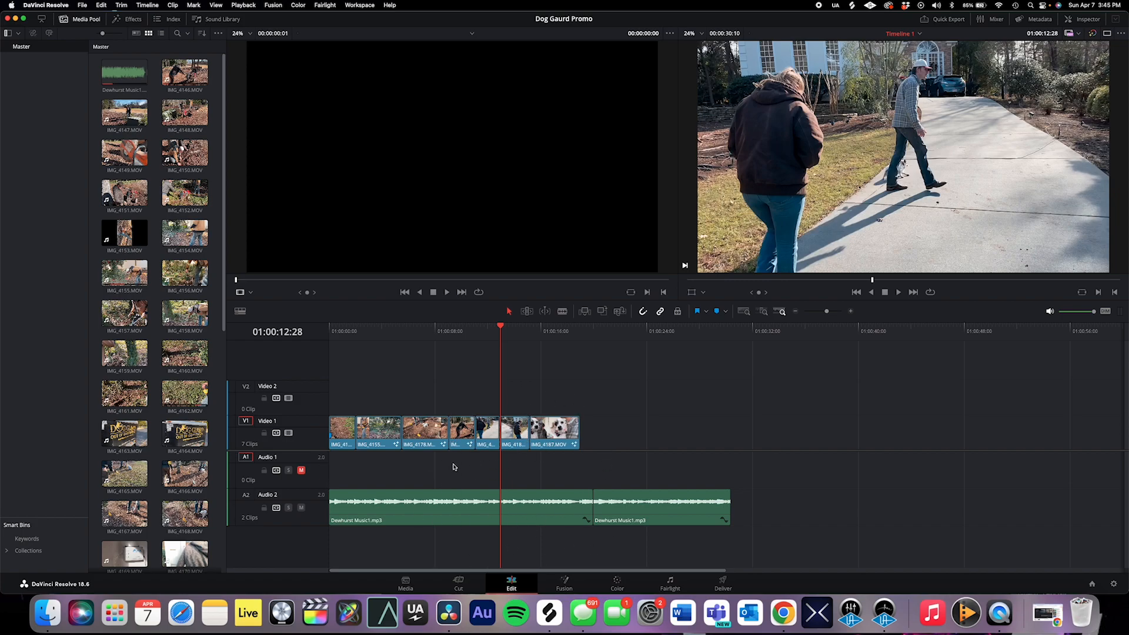
drag(501, 326, 437, 327)
mouse_move(490, 438)
mouse_down()
mouse_move(487, 406)
mouse_move(489, 439)
mouse_up()
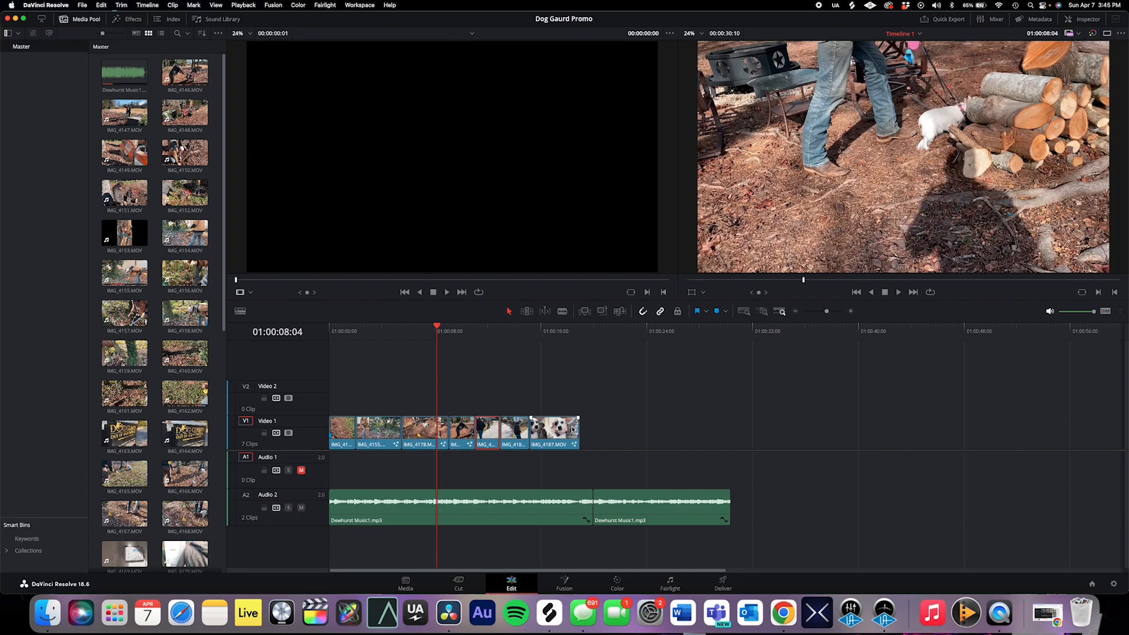
drag(442, 328, 360, 367)
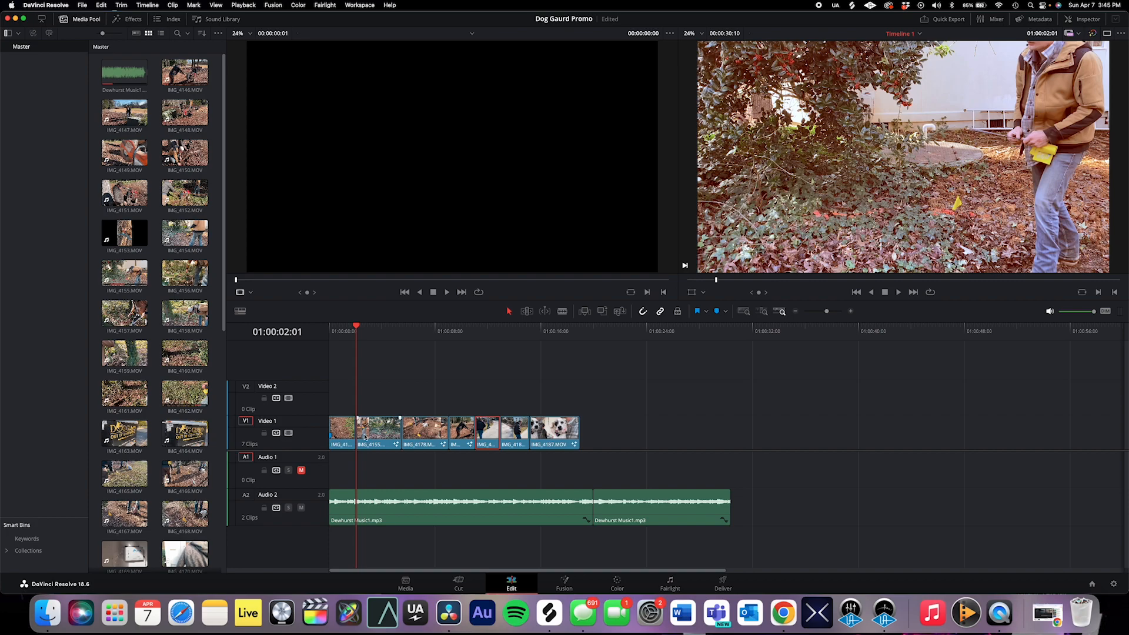
- Enlarge the Video 1 track and add a 14-frame Cross Dissolve between its first two clips
scroll(363, 438, right, 3)
scroll(363, 438, left, 2)
scroll(363, 437, right, 2)
scroll(363, 437, left, 4)
scroll(358, 433, down, 3)
scroll(360, 434, up, 3)
scroll(362, 435, down, 2)
scroll(366, 436, up, 4)
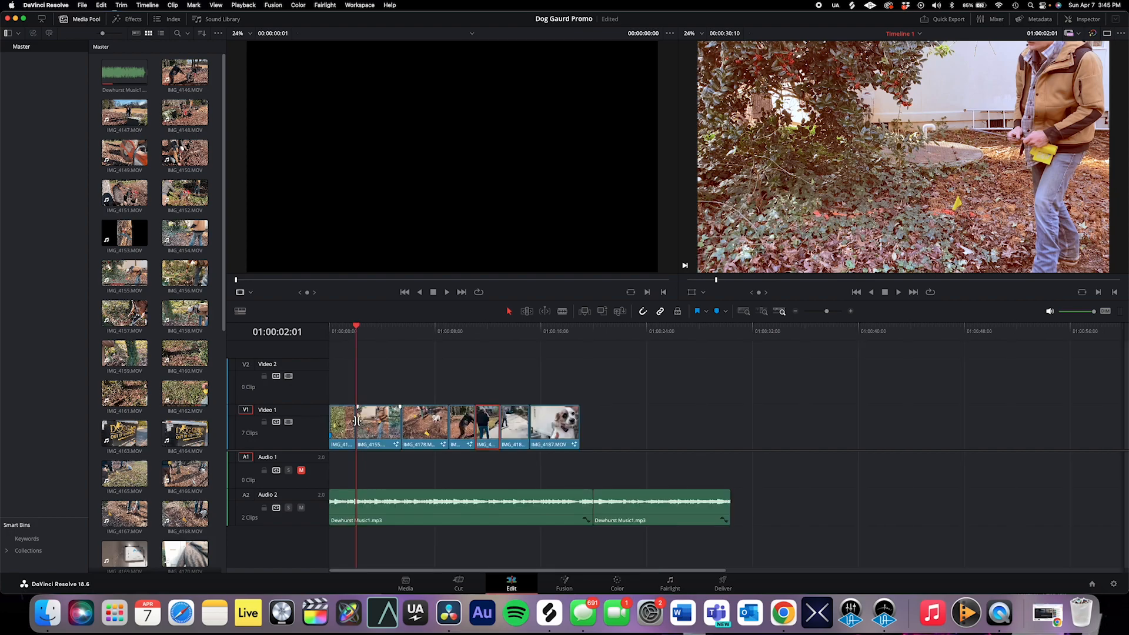
scroll(357, 420, down, 2)
scroll(356, 419, up, 4)
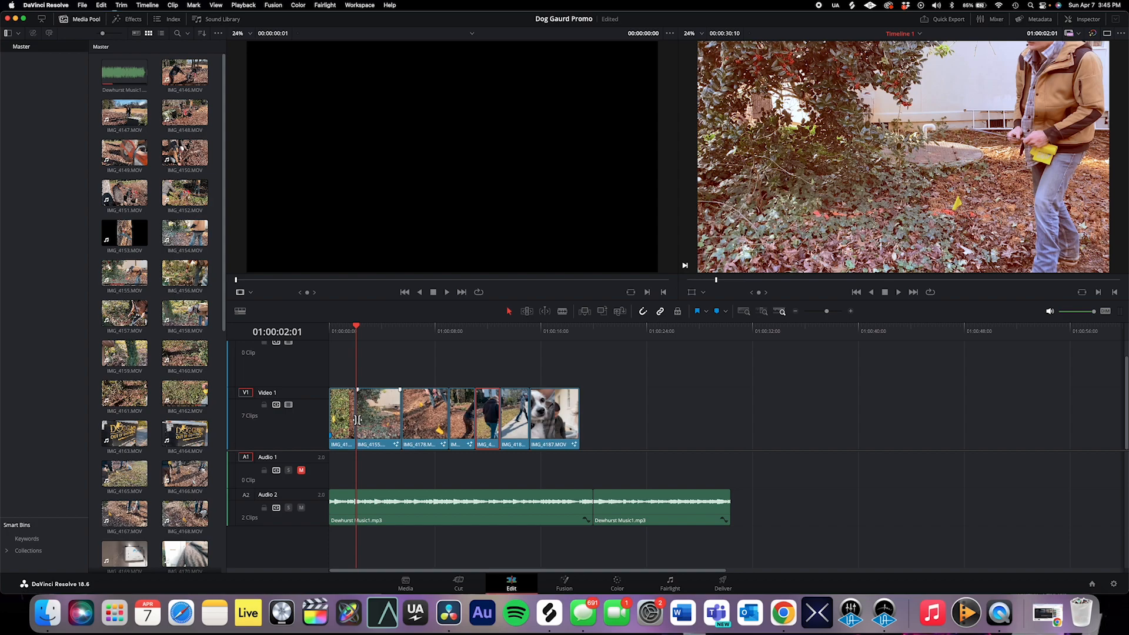
right_click(357, 418)
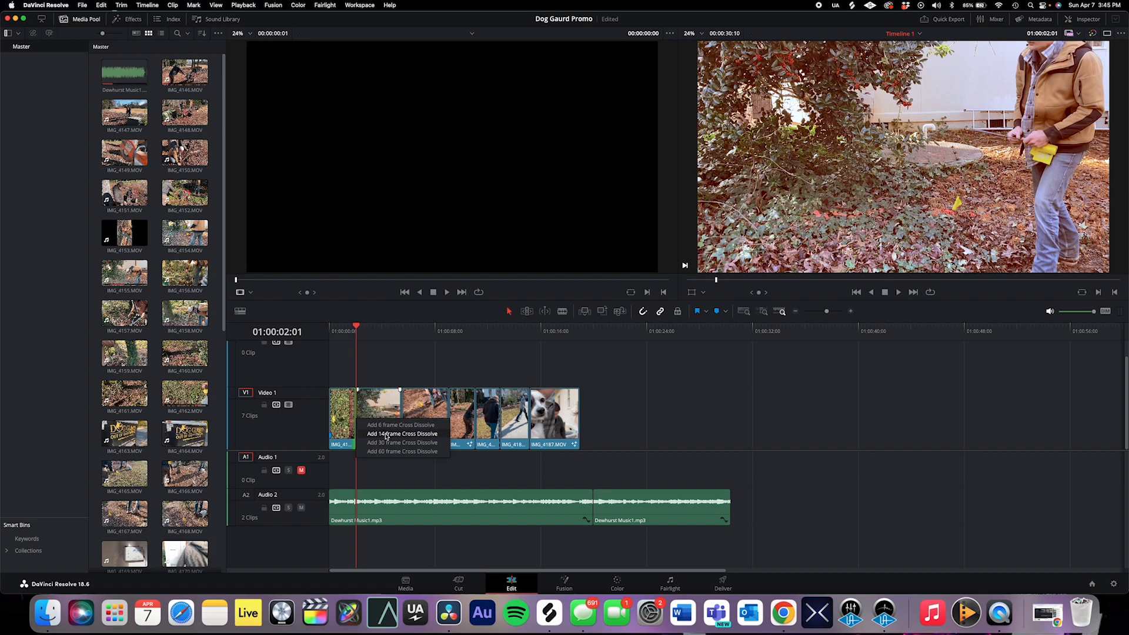
click(386, 435)
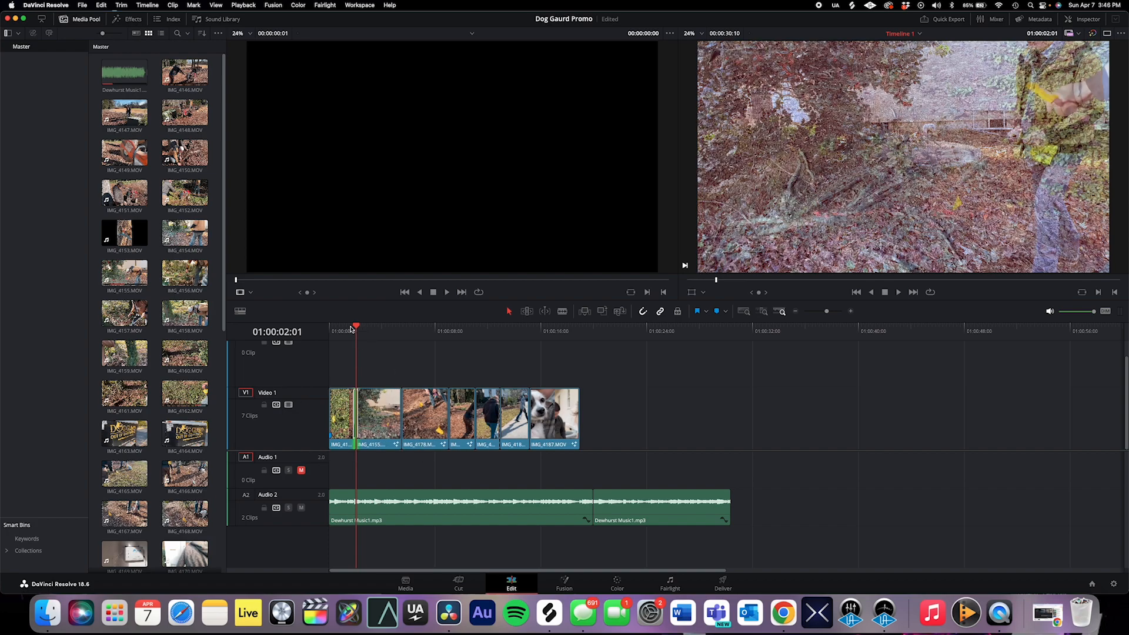
- Play the timeline from the start to review the cross dissolve between the first two clips
drag(351, 329, 348, 331)
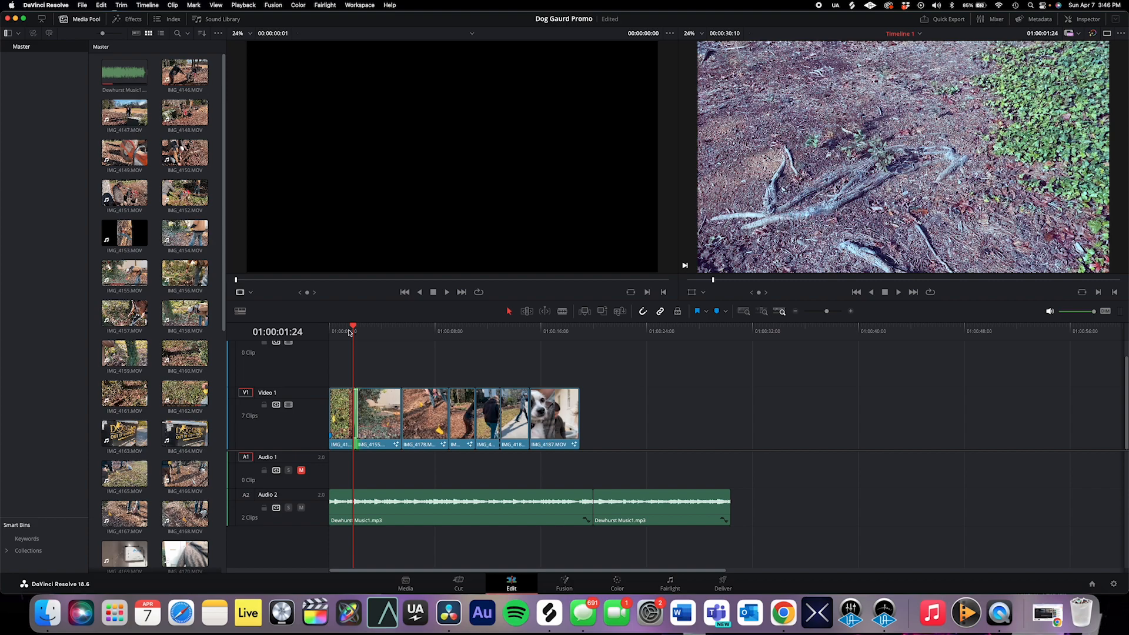
key(space)
key(space)
key(Home)
key(space)
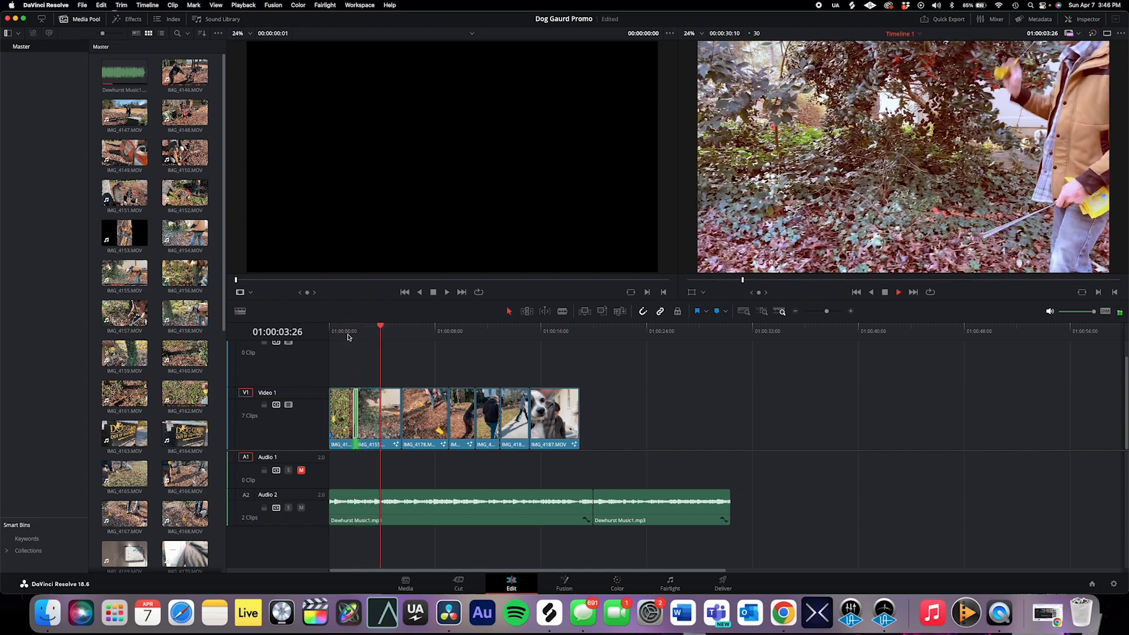
key(space)
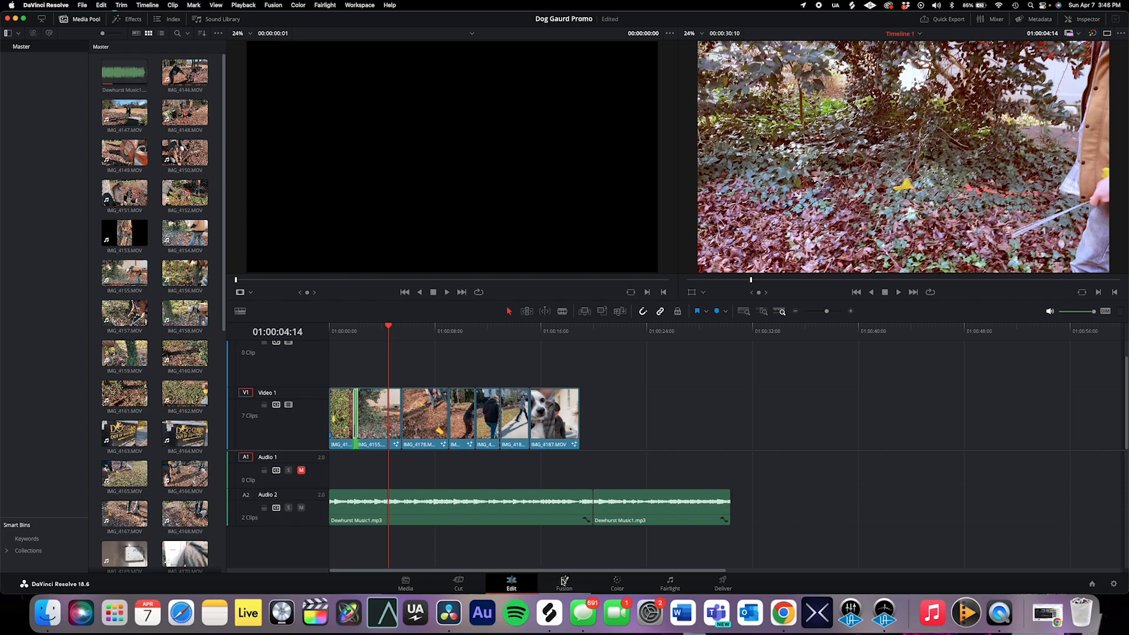
- Delete the second music clip on Audio 2 and extend the last Video 1 clip to the end of the remaining music
click(668, 501)
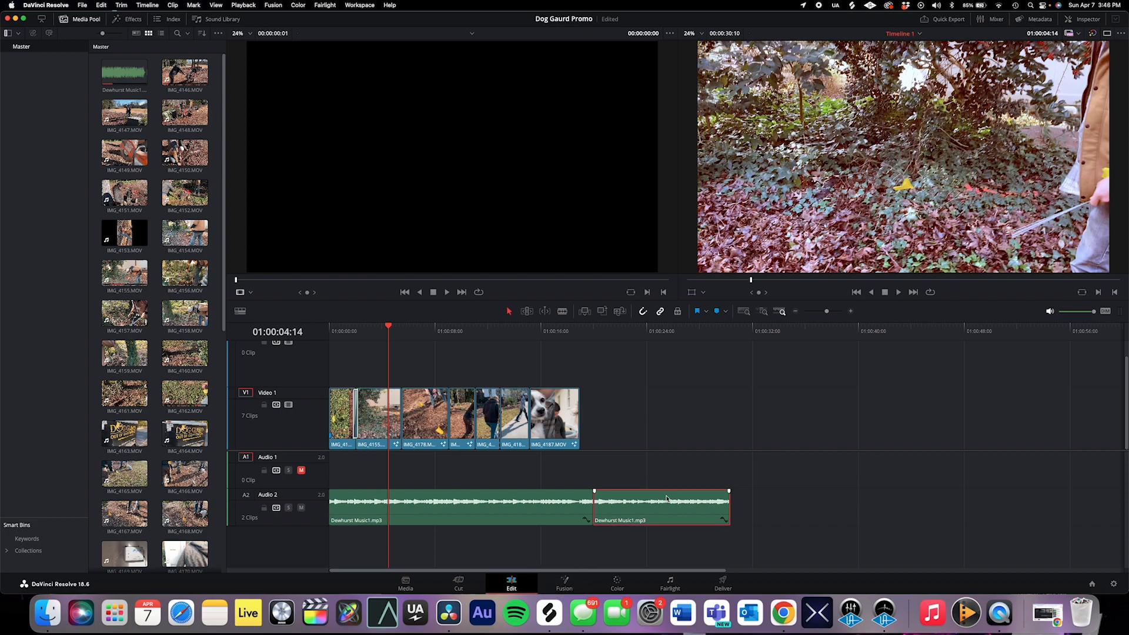
key(BackSpace)
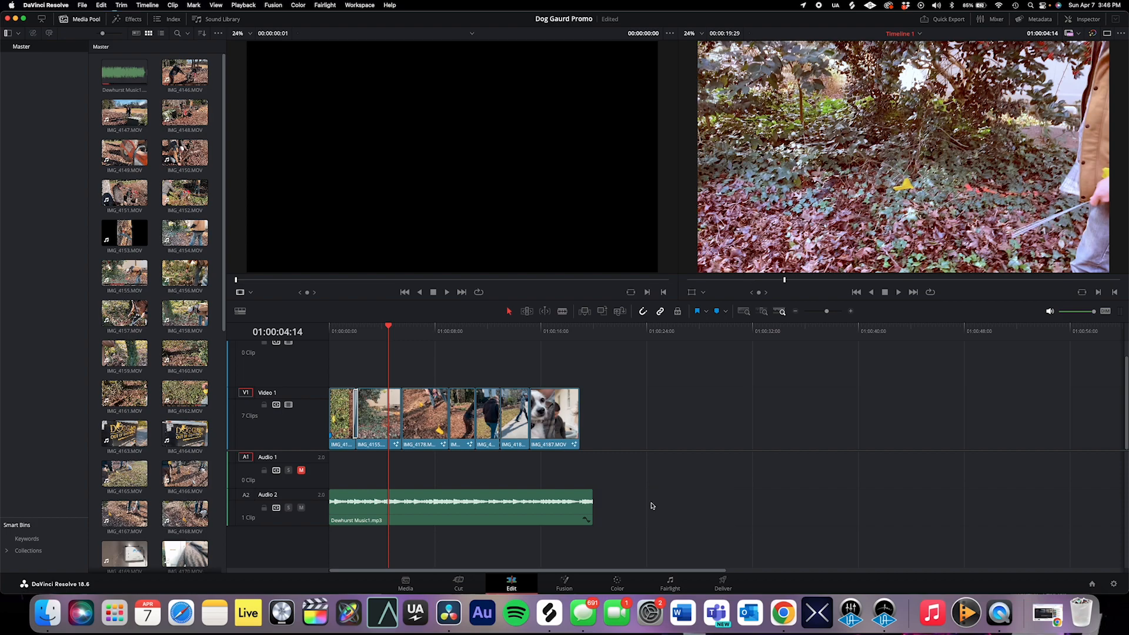
click(580, 431)
drag(580, 431, 590, 434)
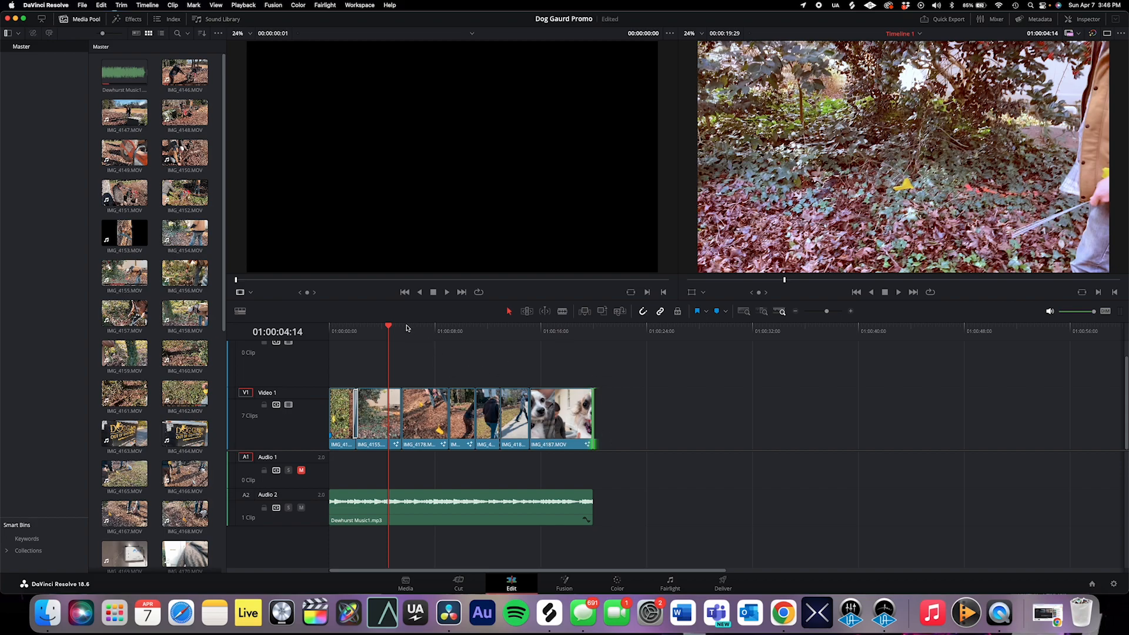
click(643, 434)
- Move the Edit page playhead to 01:00:12:28 on the second driveway clip and open that clip on the Fusion page
click(564, 579)
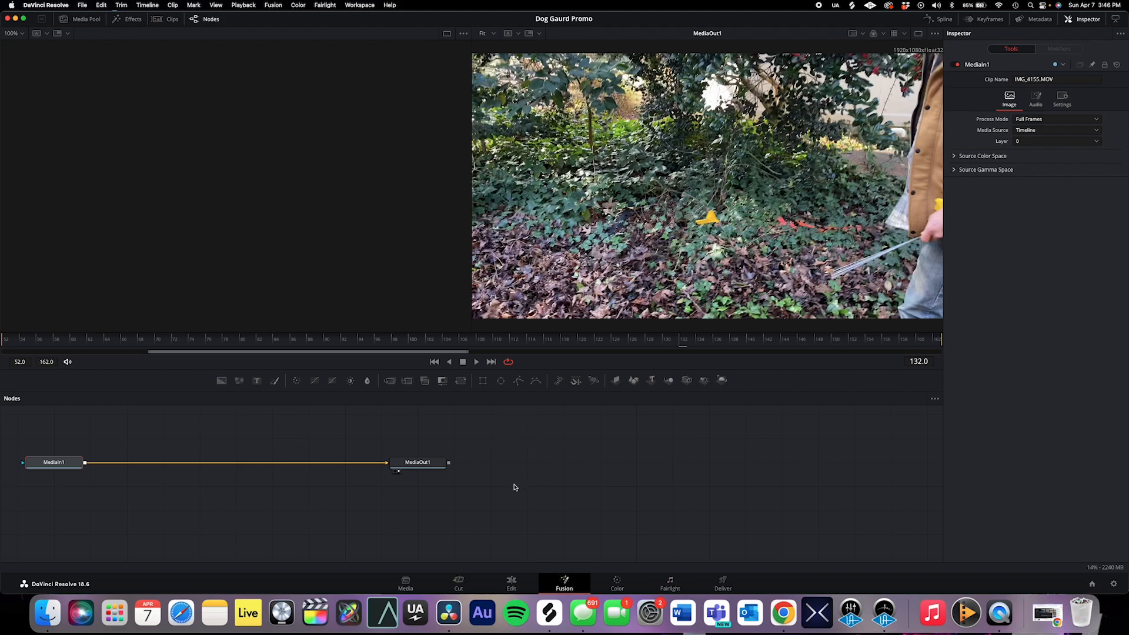
click(511, 584)
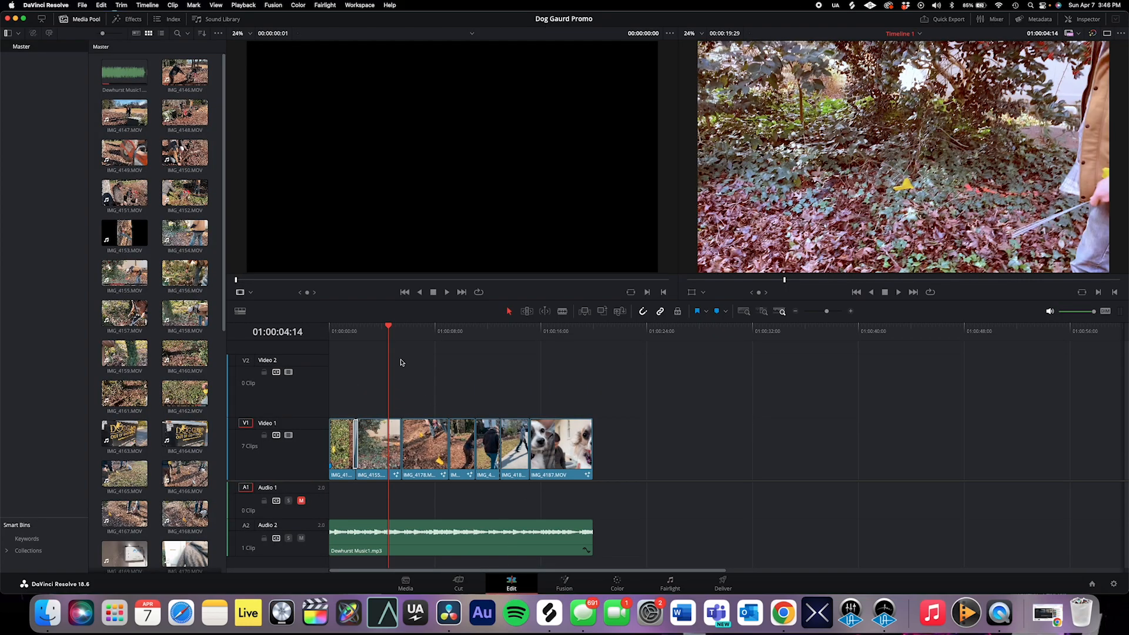
drag(389, 327, 500, 345)
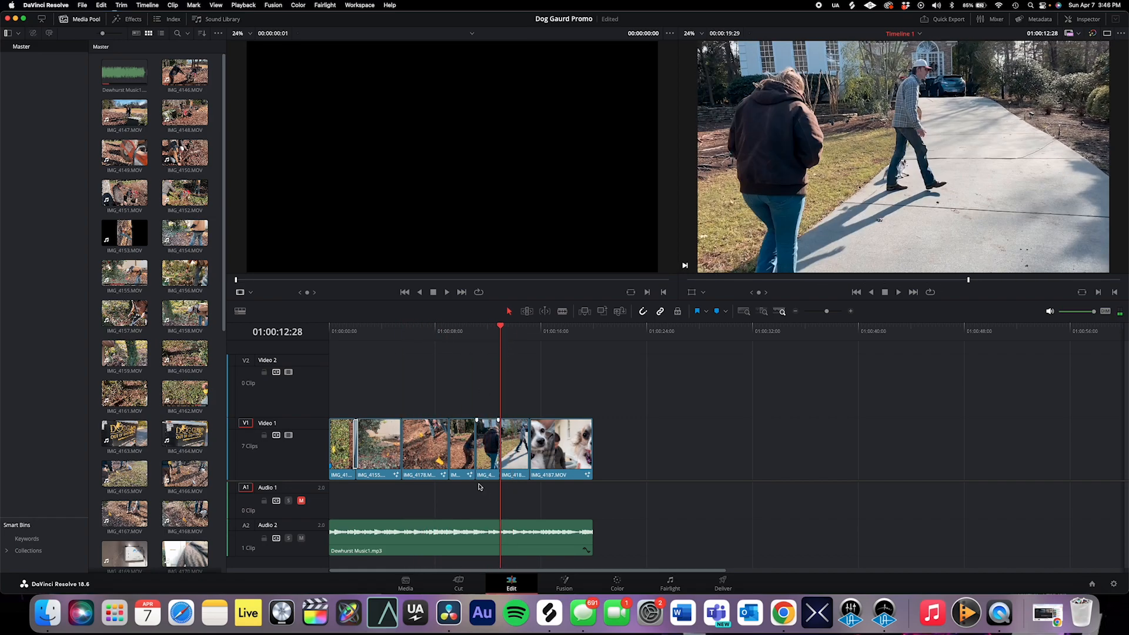
click(565, 583)
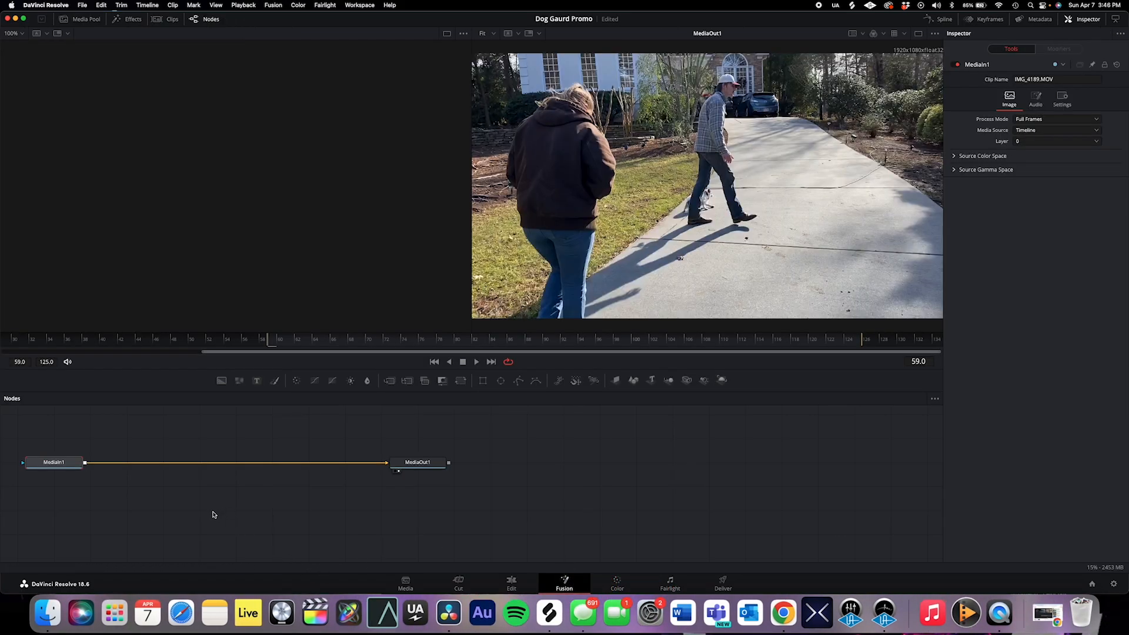
- Show the Fusion effects library and browse the tools to the Blur category
click(116, 20)
scroll(130, 219, down, 10)
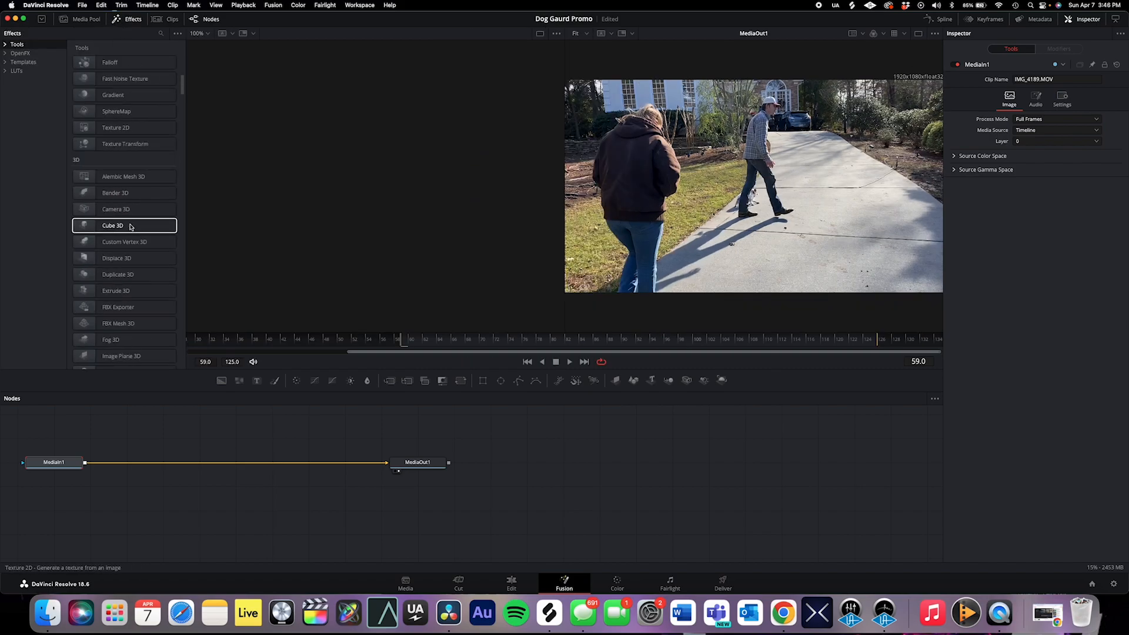
scroll(140, 229, down, 5)
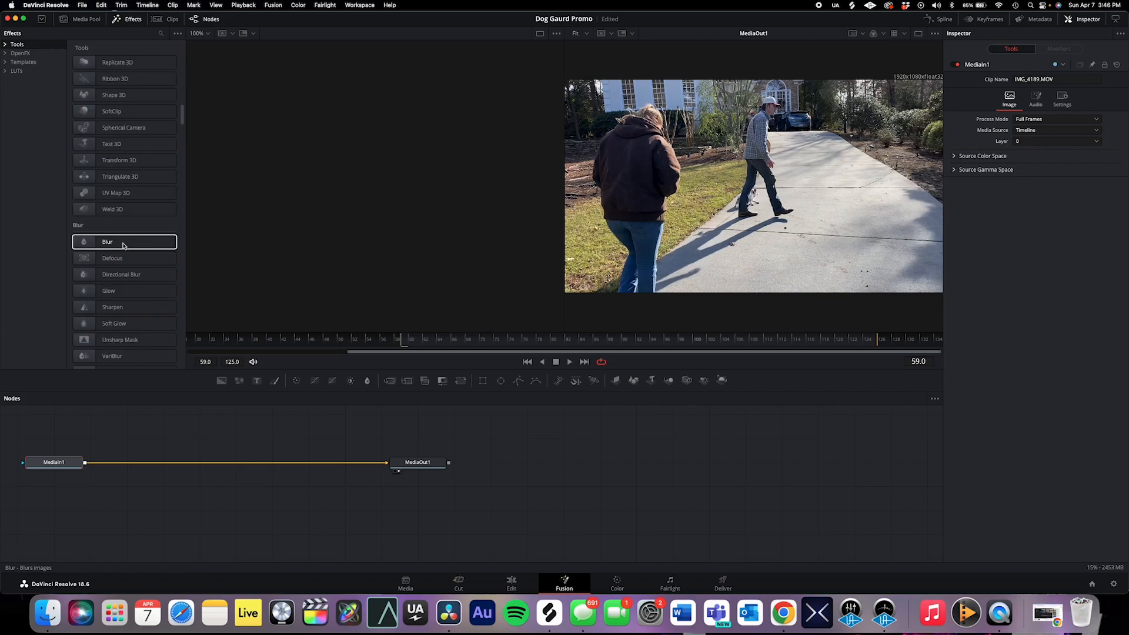
drag(120, 243, 212, 445)
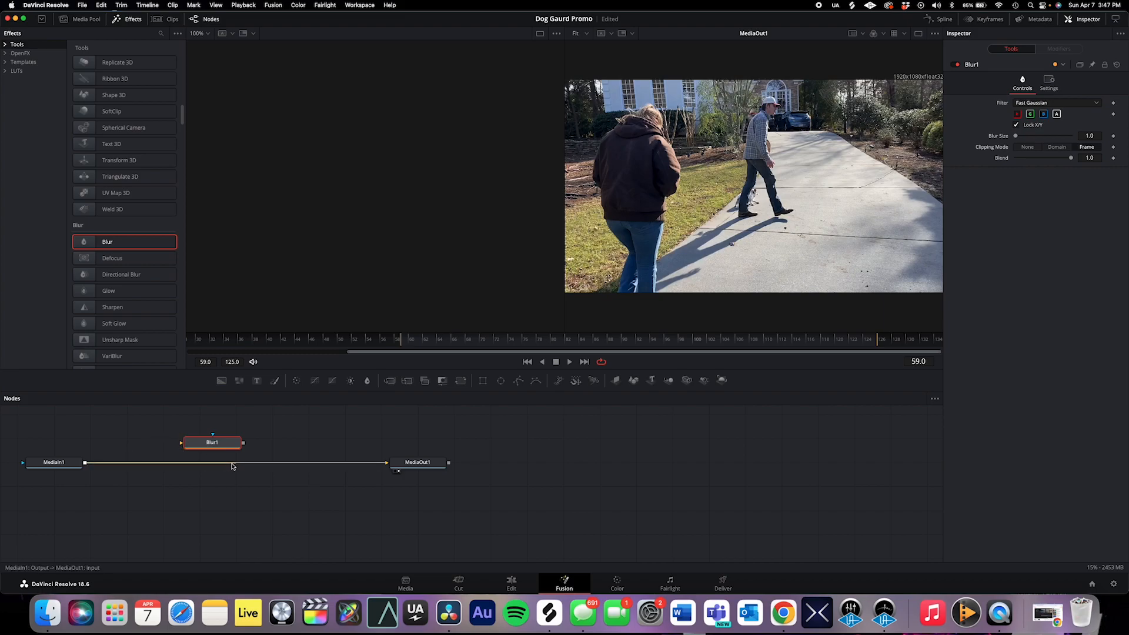
drag(95, 463, 181, 443)
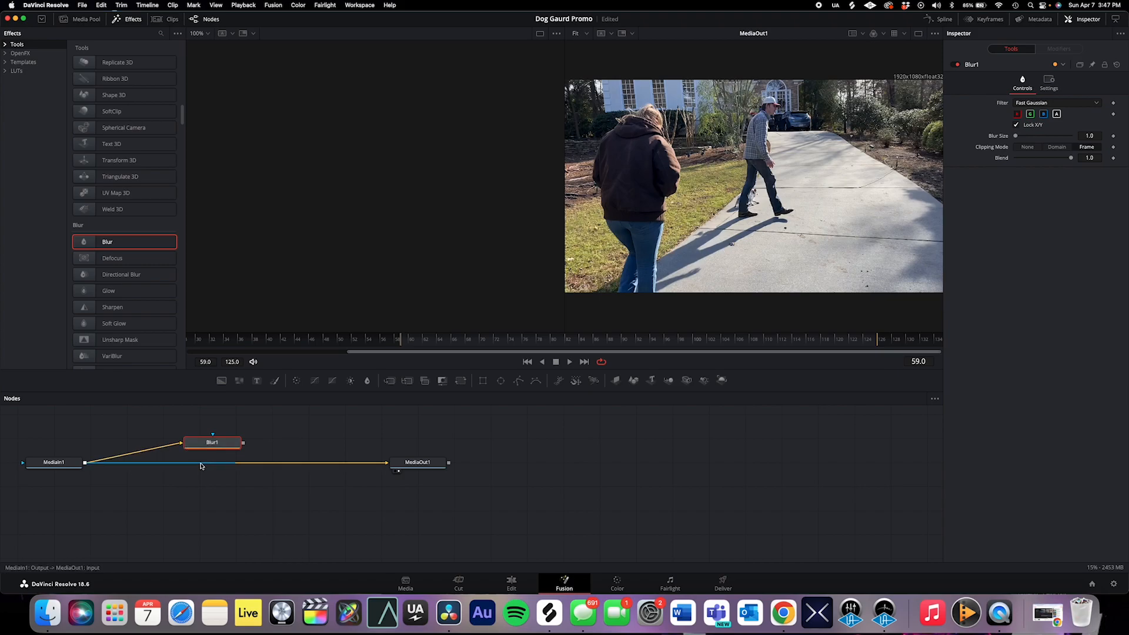
key(Delete)
key(Delete)
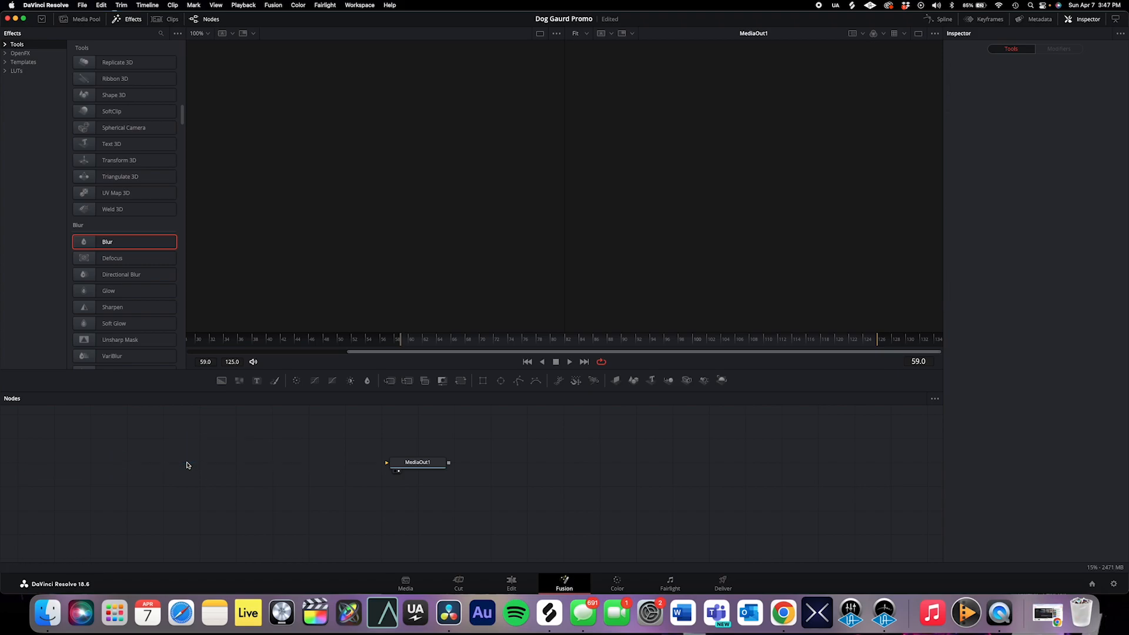
key(super+z)
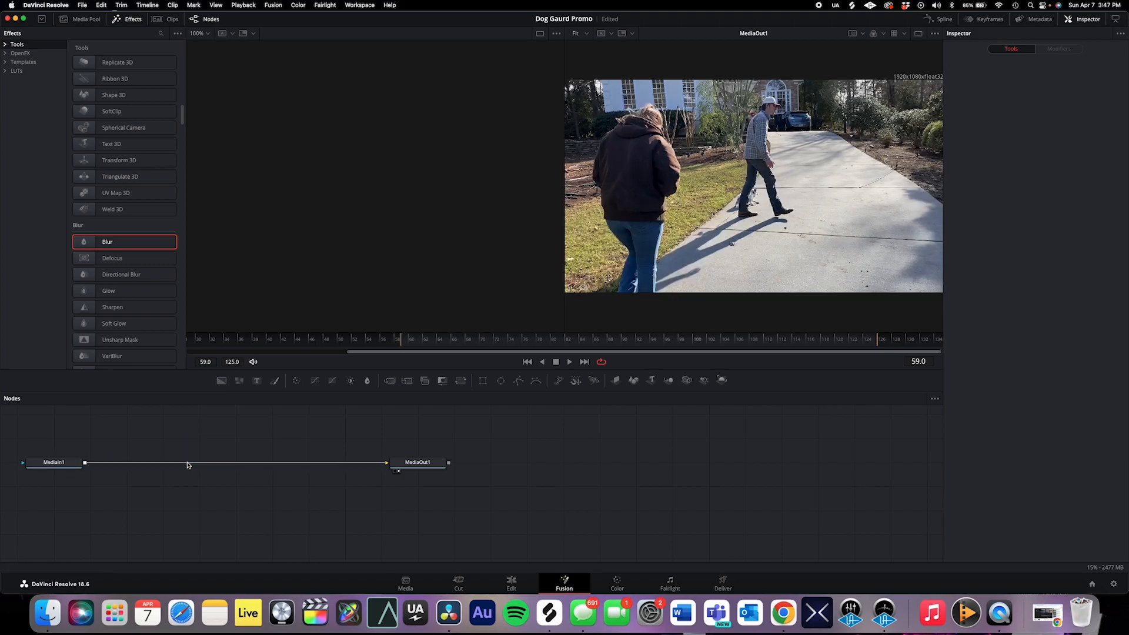
- Replace the direct MediaIn1–MediaOut1 link with a Blur node connected between them, with Blur Size about 47.2 and Blend about 0.717
click(222, 464)
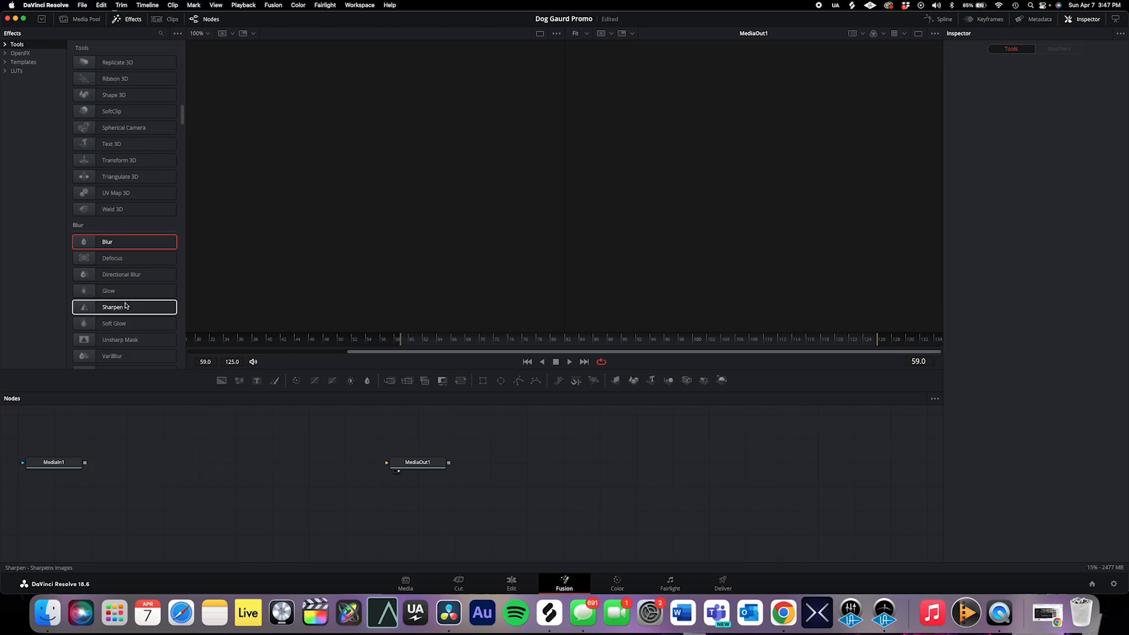
drag(120, 241, 224, 437)
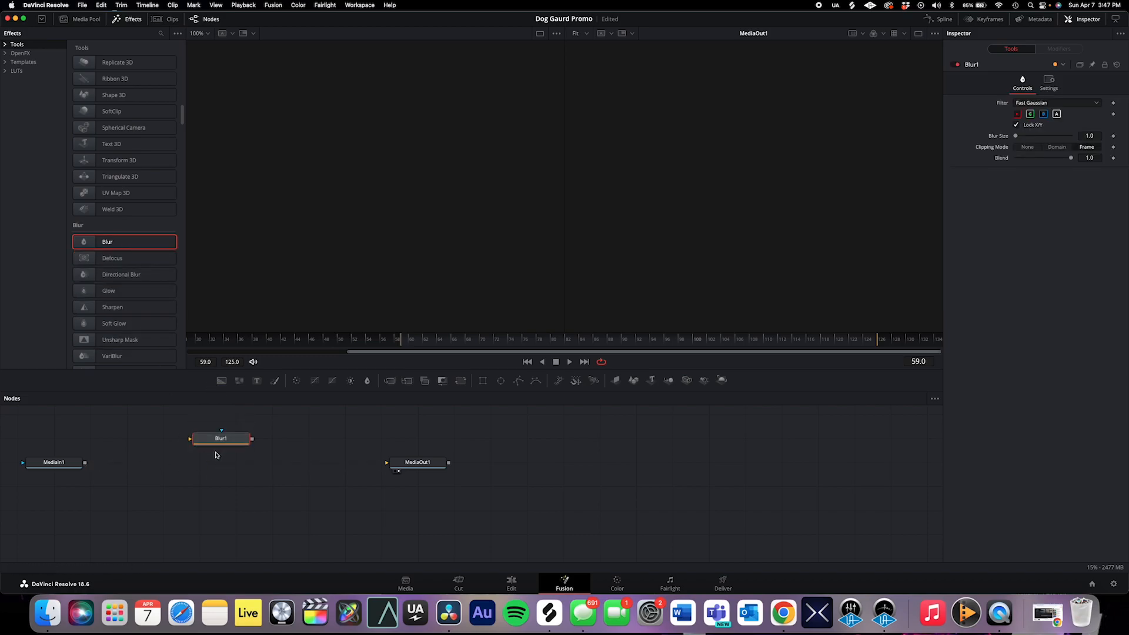
drag(86, 463, 387, 465)
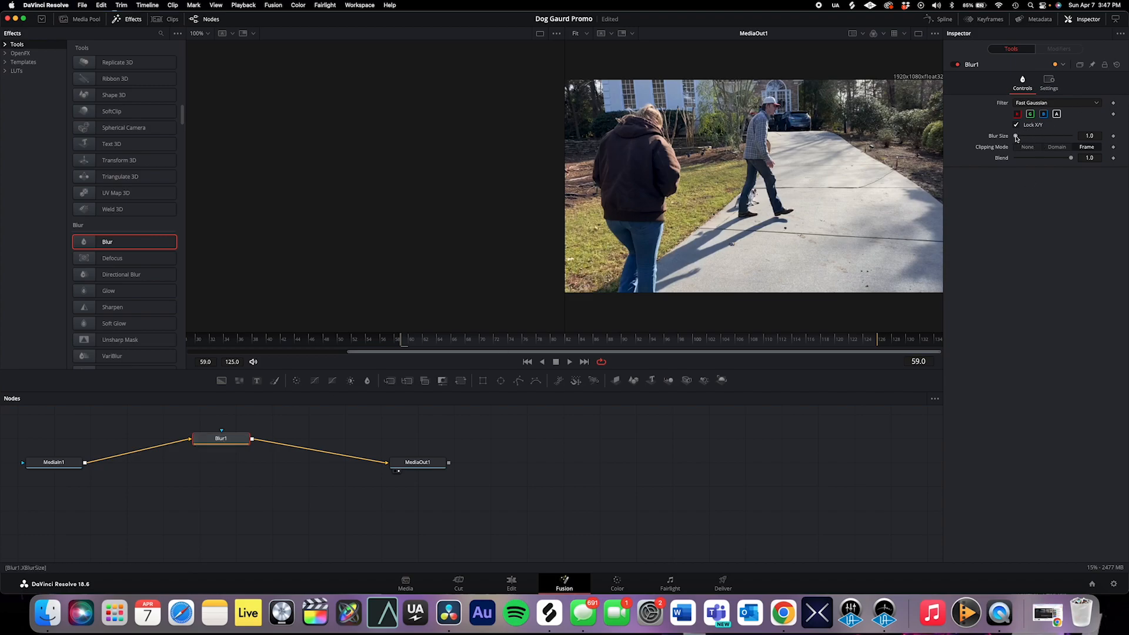
drag(1016, 138, 1055, 158)
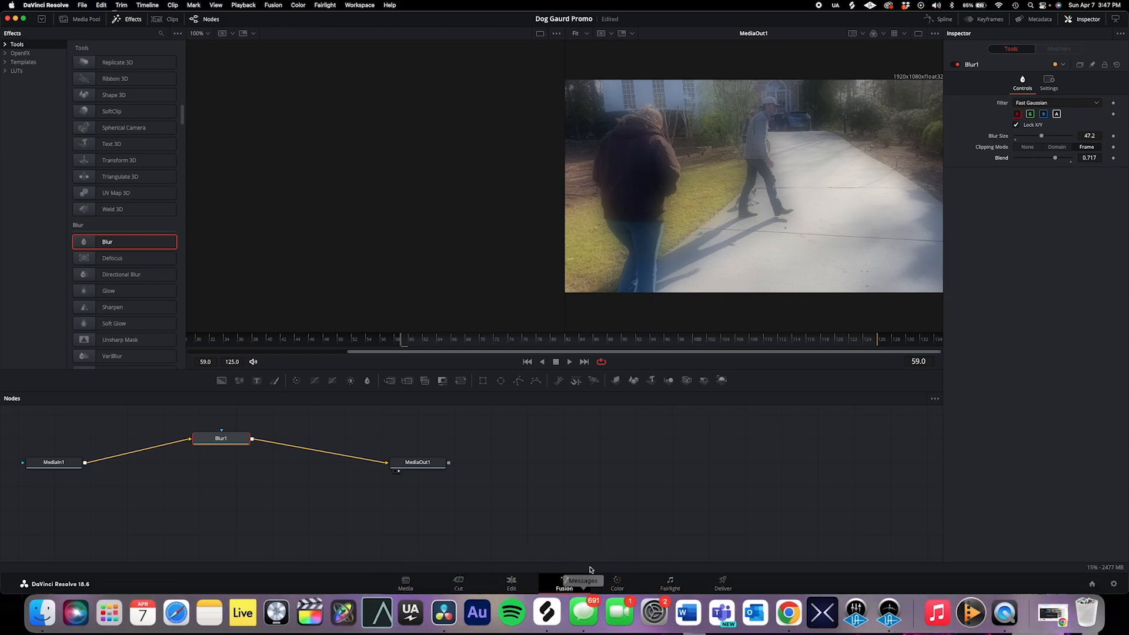
- On the Color page, tint the driveway clip's RGB wheels: Offset 26.61/23.46/28.46, Gain 1.07/0.97/1.08, Gamma -0.02/0.01/-0.05, Lift 0.06/-0.01/-0.09
click(616, 584)
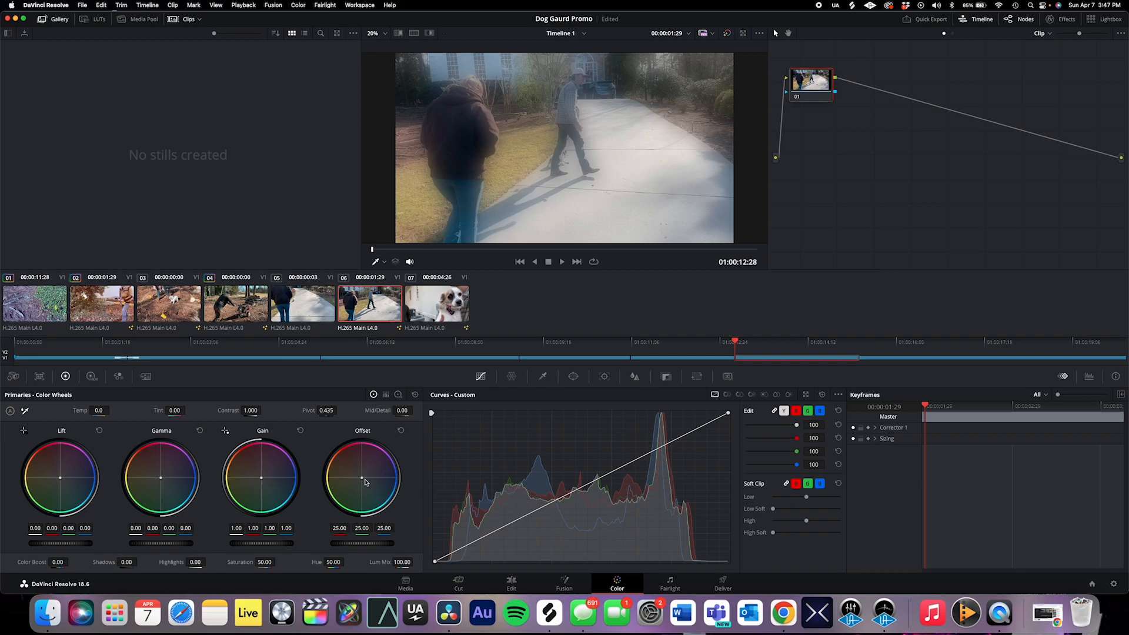
mouse_move(362, 477)
mouse_down()
mouse_move(391, 457)
mouse_move(363, 479)
mouse_up()
drag(265, 474, 262, 477)
drag(169, 492, 172, 495)
drag(61, 476, 58, 479)
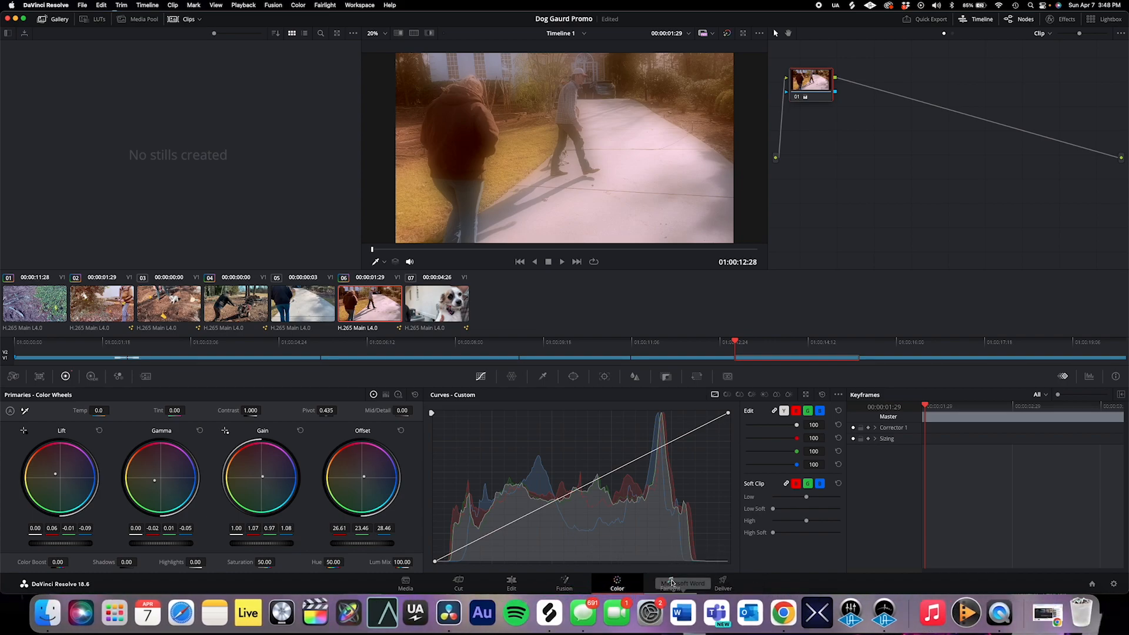
- On the Fairlight page, scrub the playhead near 01:00:12:18 and open the equalizer of the Audio 2 track
click(670, 582)
scroll(194, 297, up, 8)
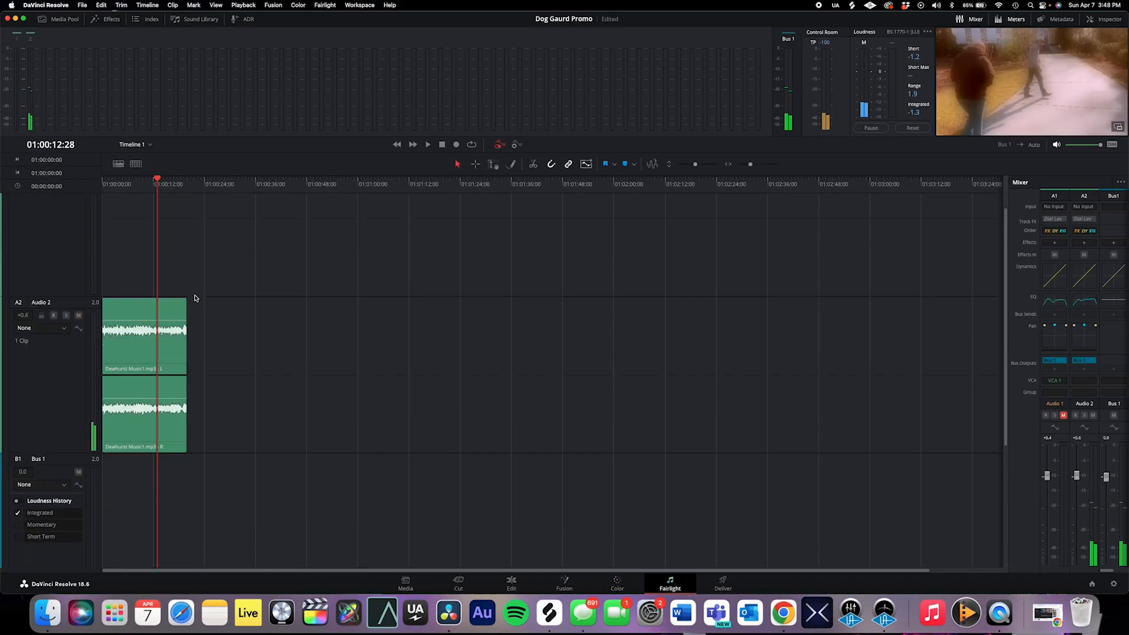
drag(157, 179, 155, 186)
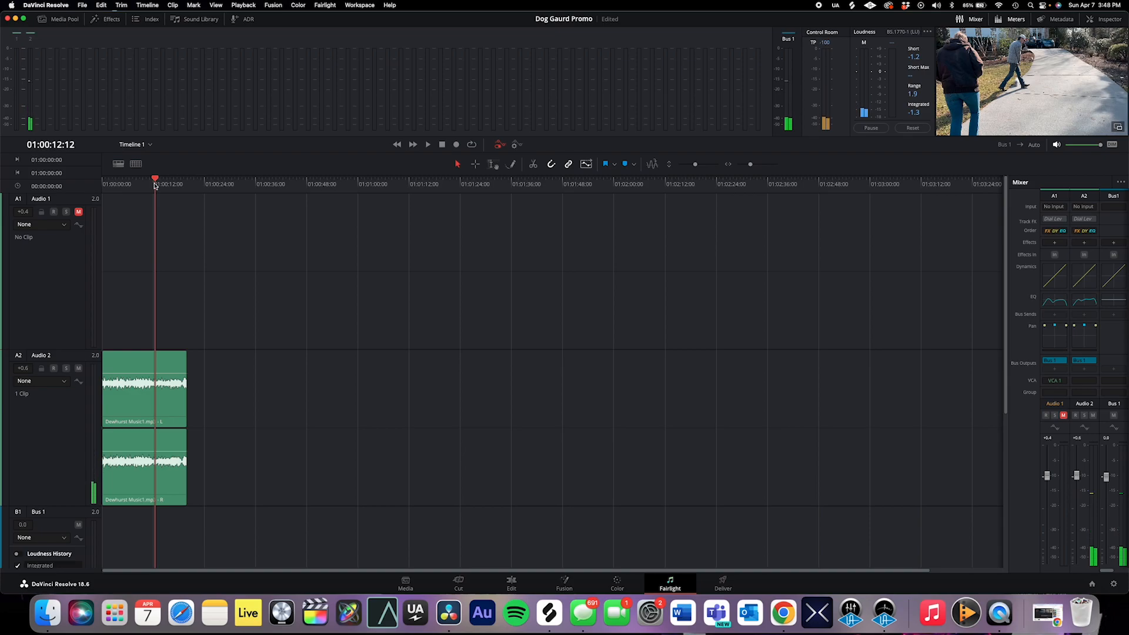
drag(156, 186, 156, 188)
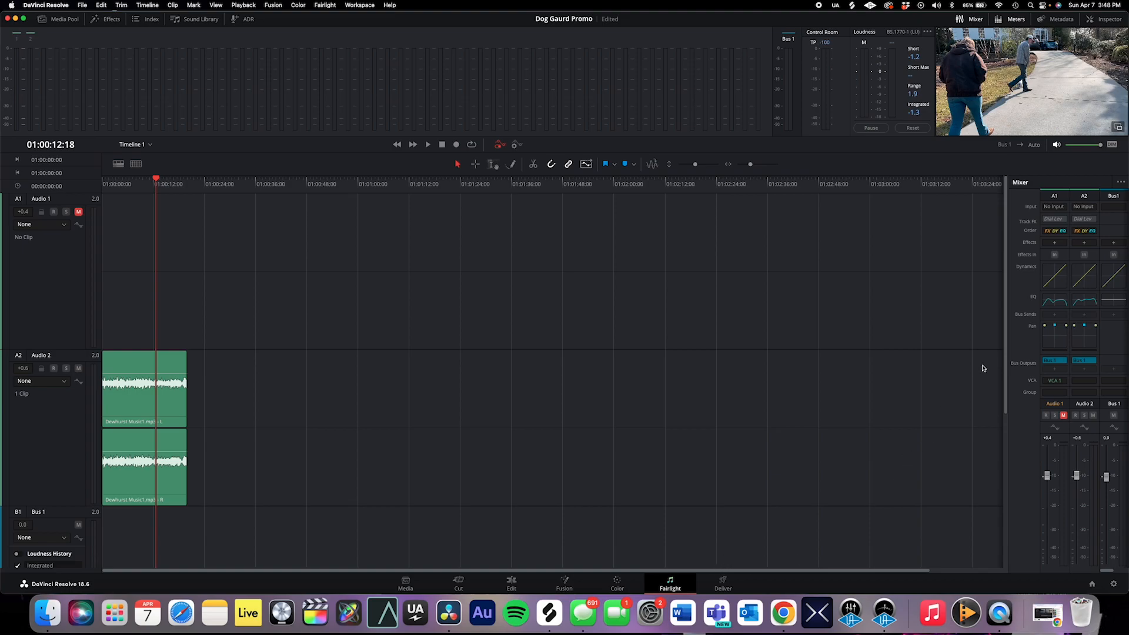
click(1087, 302)
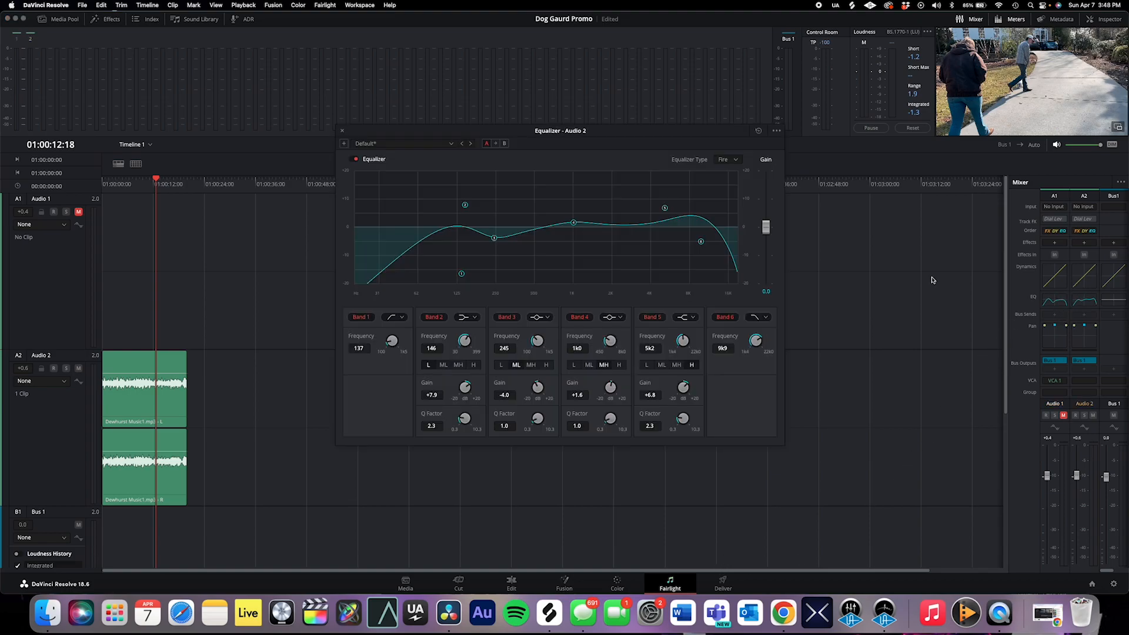
drag(388, 130, 436, 166)
- While playing from the start, set equalizer Band 1 to 111 Hz, Band 6 to 6k8, and Band 5 to 5k1 with +12.6 gain
drag(156, 180, 103, 180)
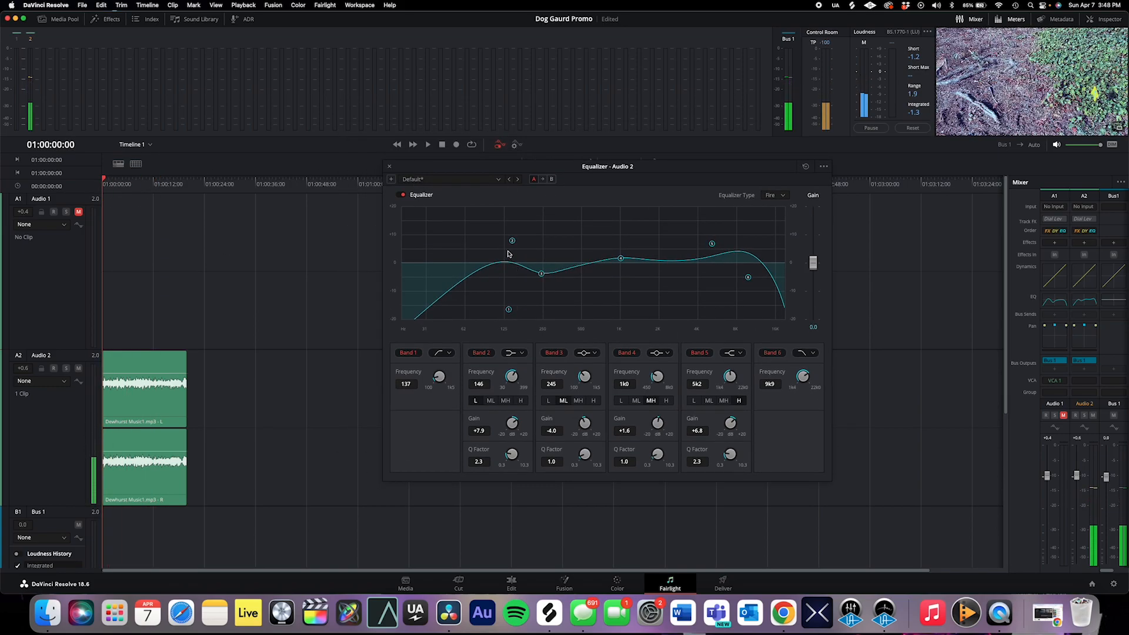
key(space)
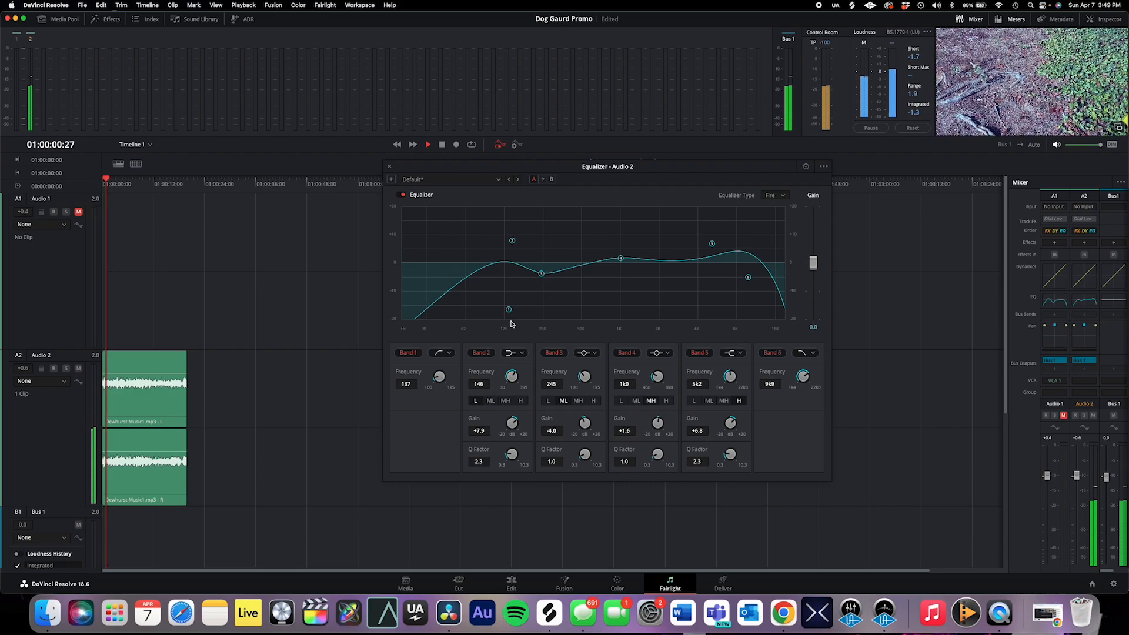
mouse_move(509, 310)
mouse_down()
mouse_move(669, 307)
mouse_move(498, 304)
mouse_up()
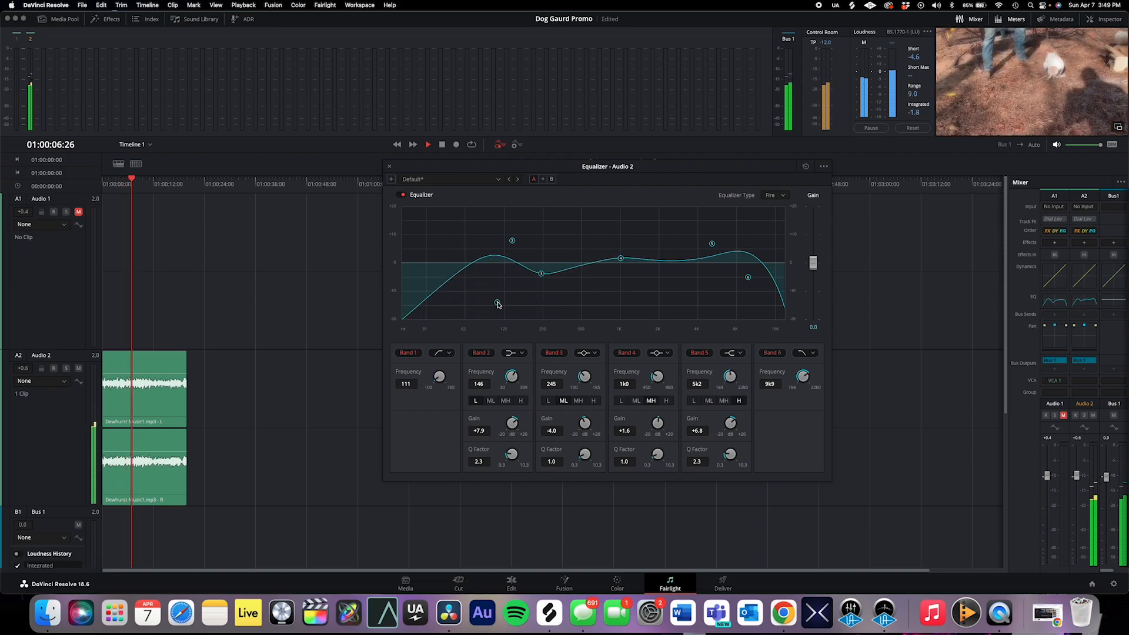
drag(746, 280, 728, 285)
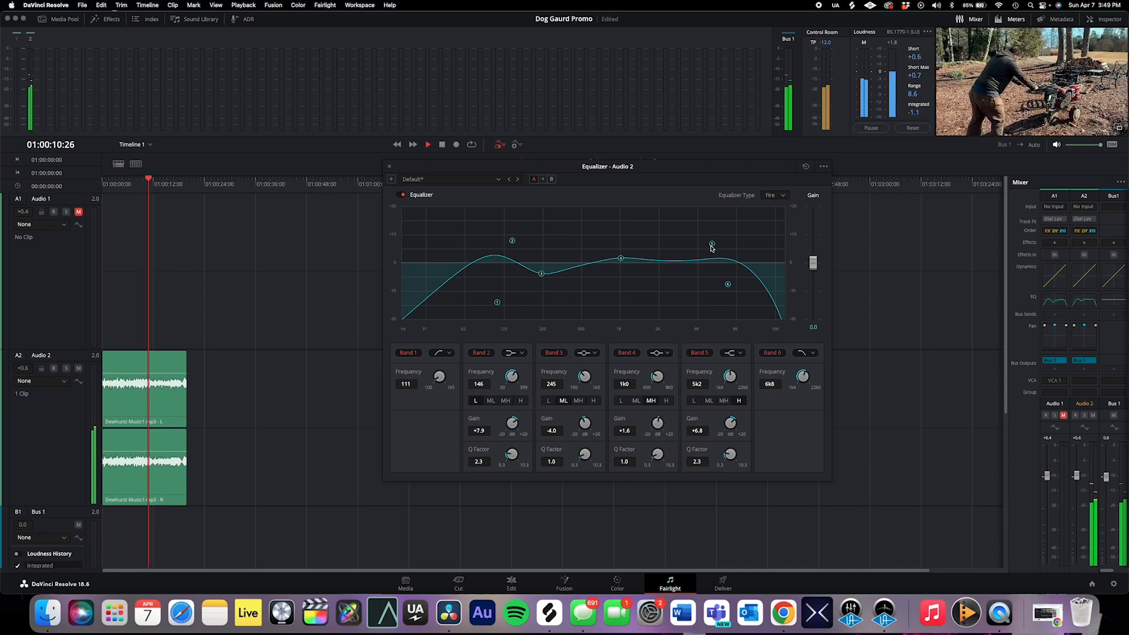
drag(712, 246, 711, 227)
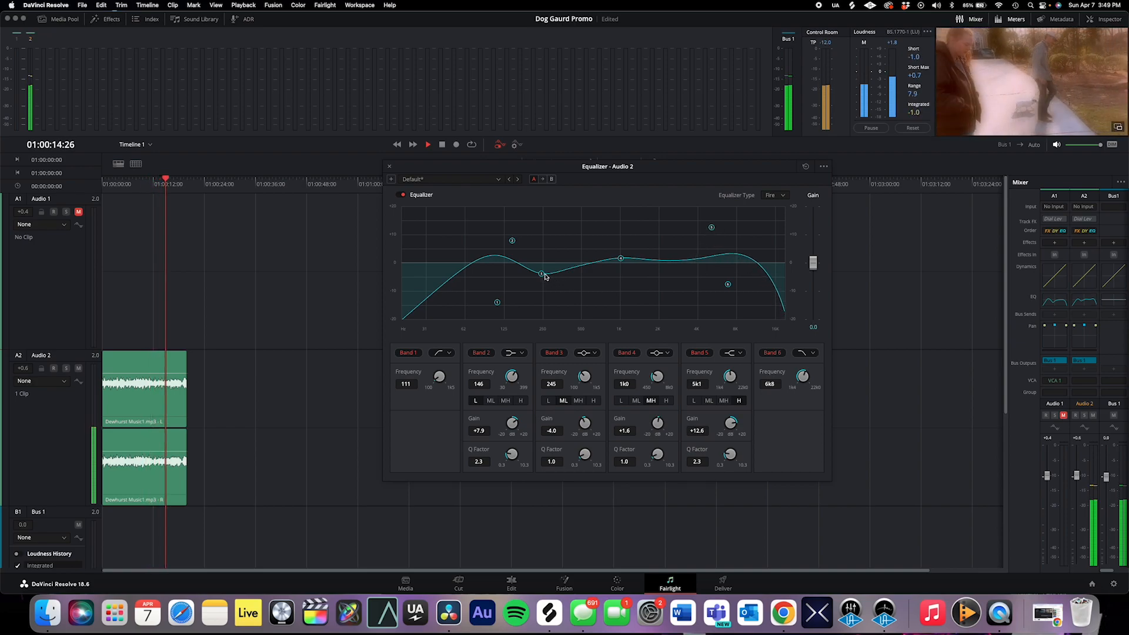
- Set equalizer Band 3 to 294 Hz at -5.7 and Band 4's gain to +4.0, return the stopped playhead to the start and close the equalizer
drag(545, 275, 552, 278)
drag(621, 258, 626, 253)
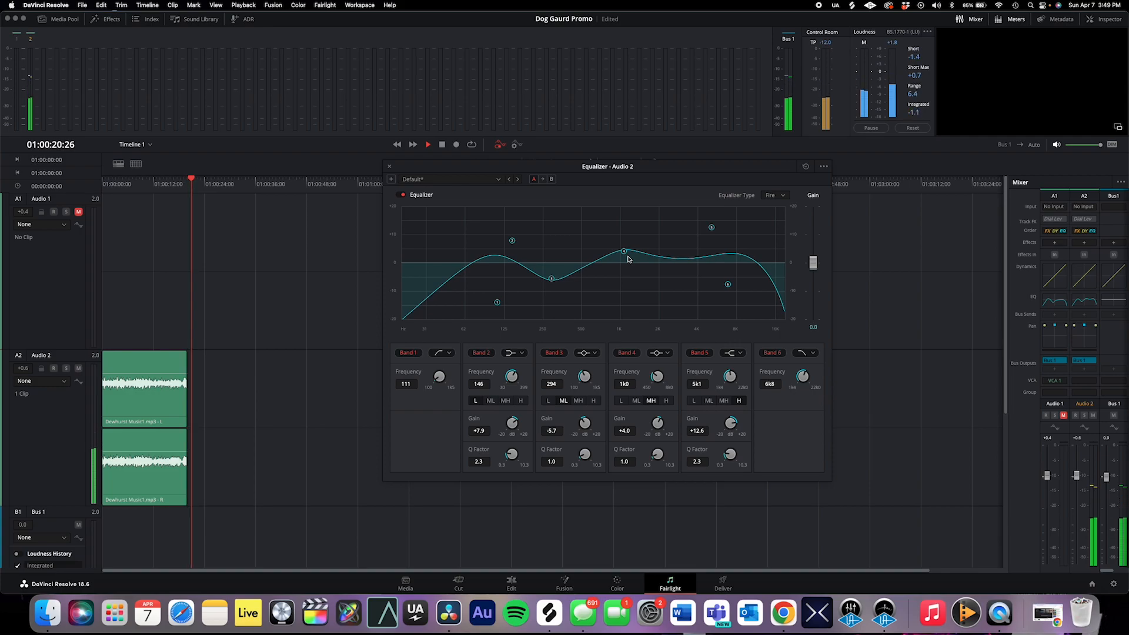
key(space)
drag(197, 181, 104, 181)
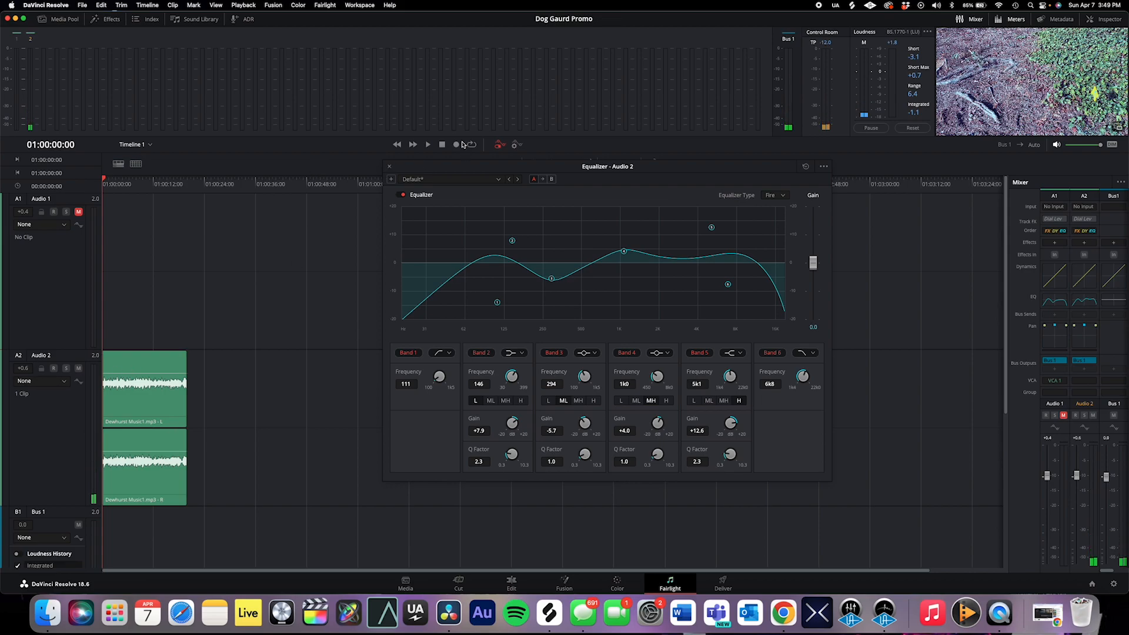
click(390, 168)
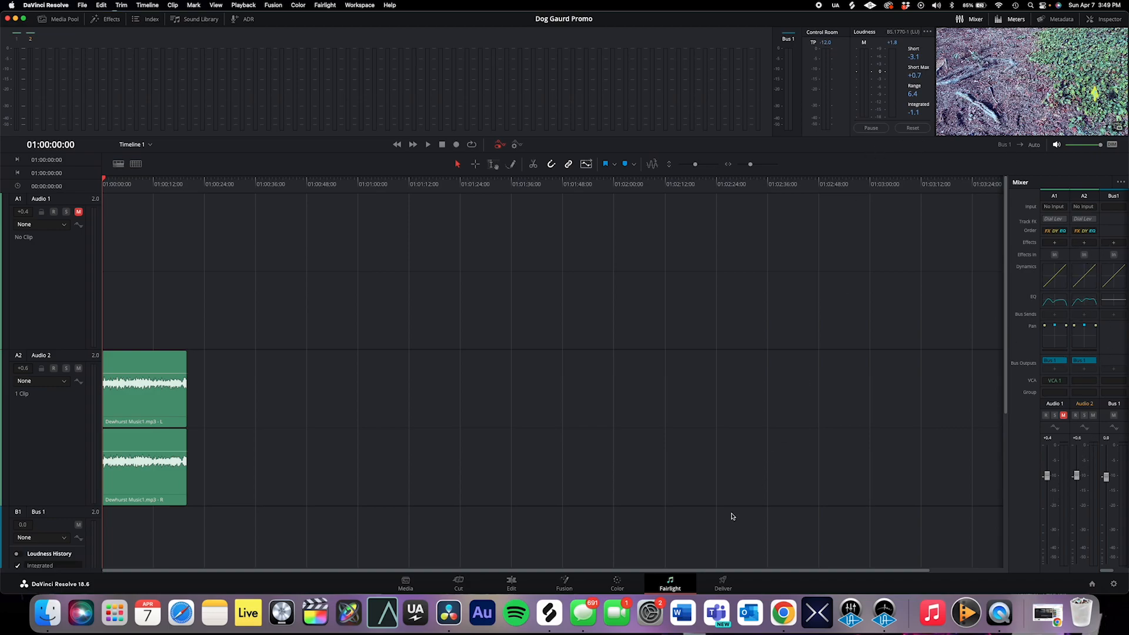
- On the Deliver page, choose the YouTube 1080p preset, name the file "Dog Guard Promo 2" and add it to the render queue
click(732, 585)
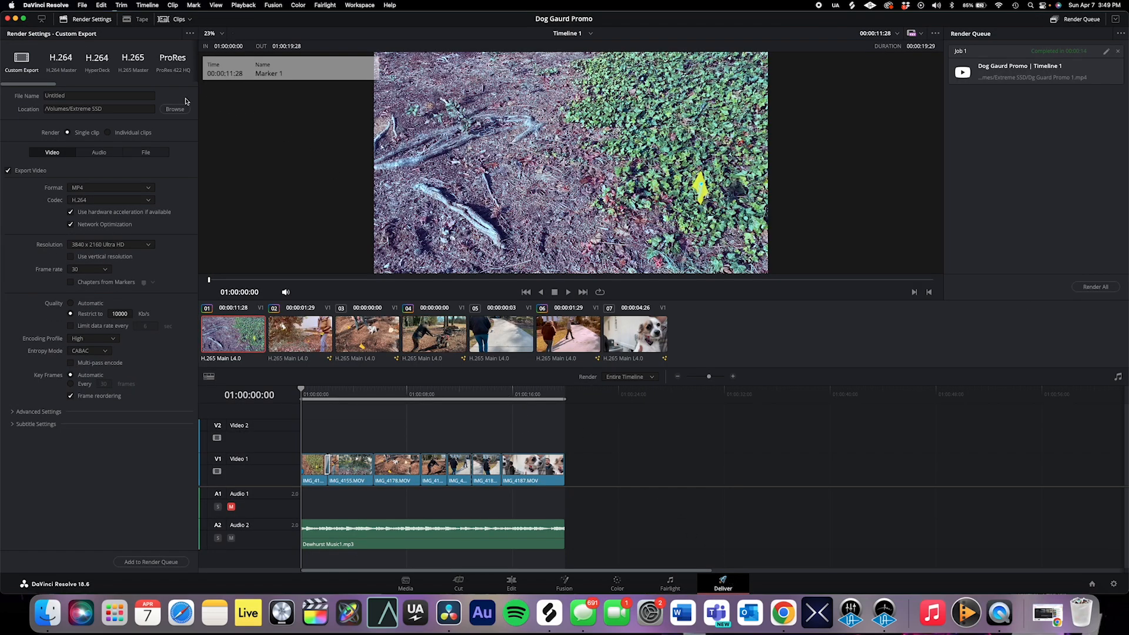
mouse_move(37, 85)
mouse_down()
mouse_move(82, 77)
mouse_move(69, 94)
mouse_move(38, 92)
mouse_up()
click(90, 71)
text(Dog Guard Promo 2)
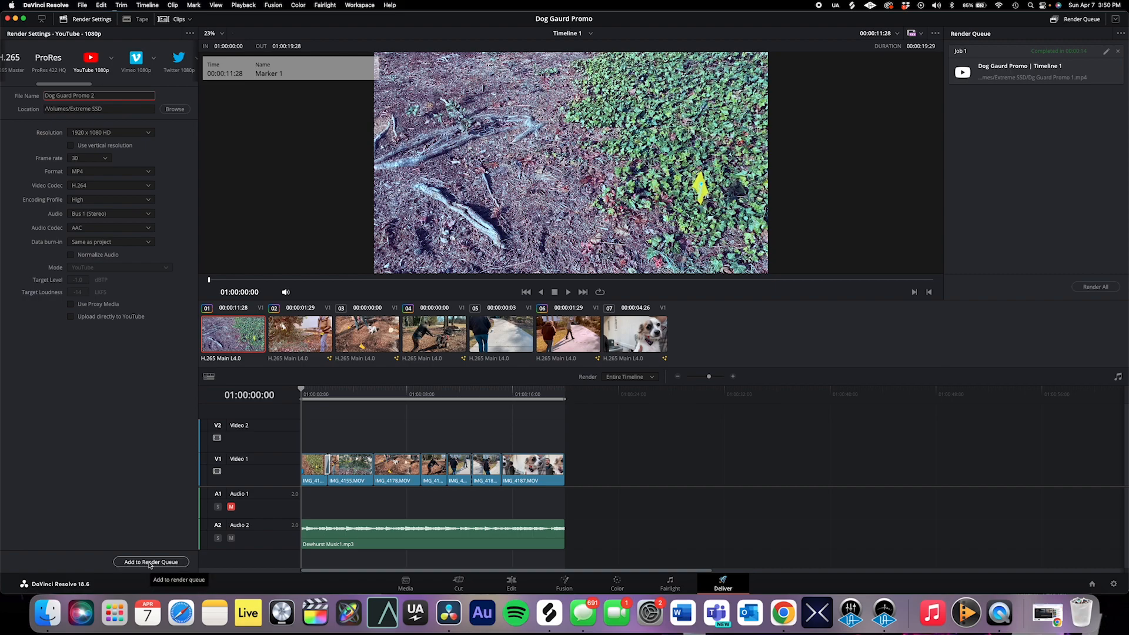
click(150, 562)
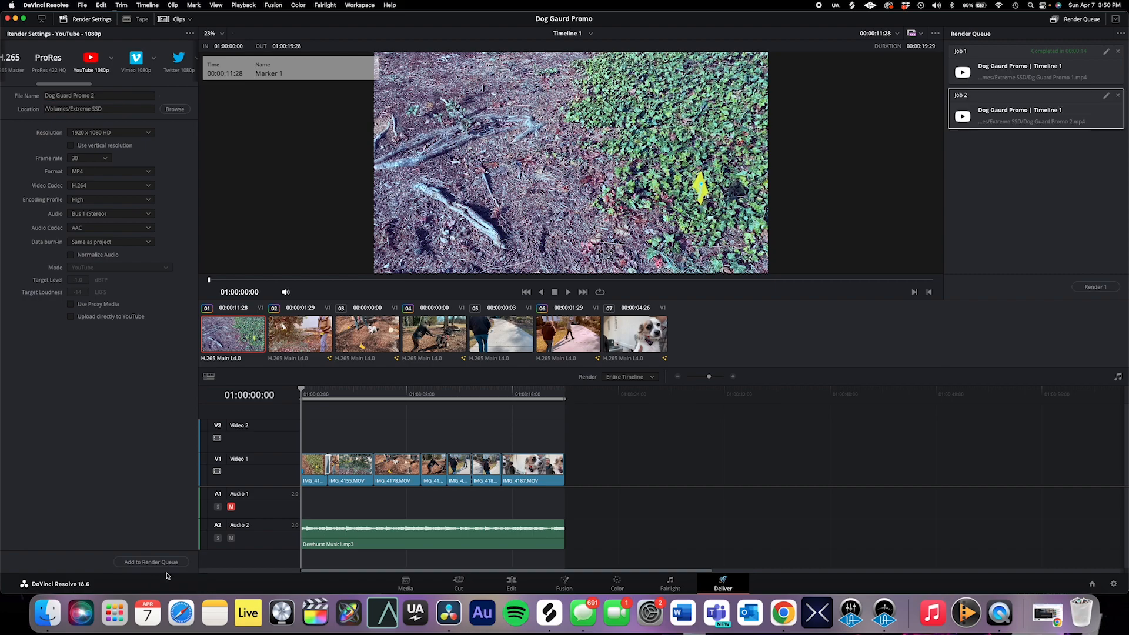
- Start rendering Job 2, the Dog Guard Promo 2 export, from the render queue
click(1108, 97)
click(1108, 97)
click(660, 347)
click(1093, 287)
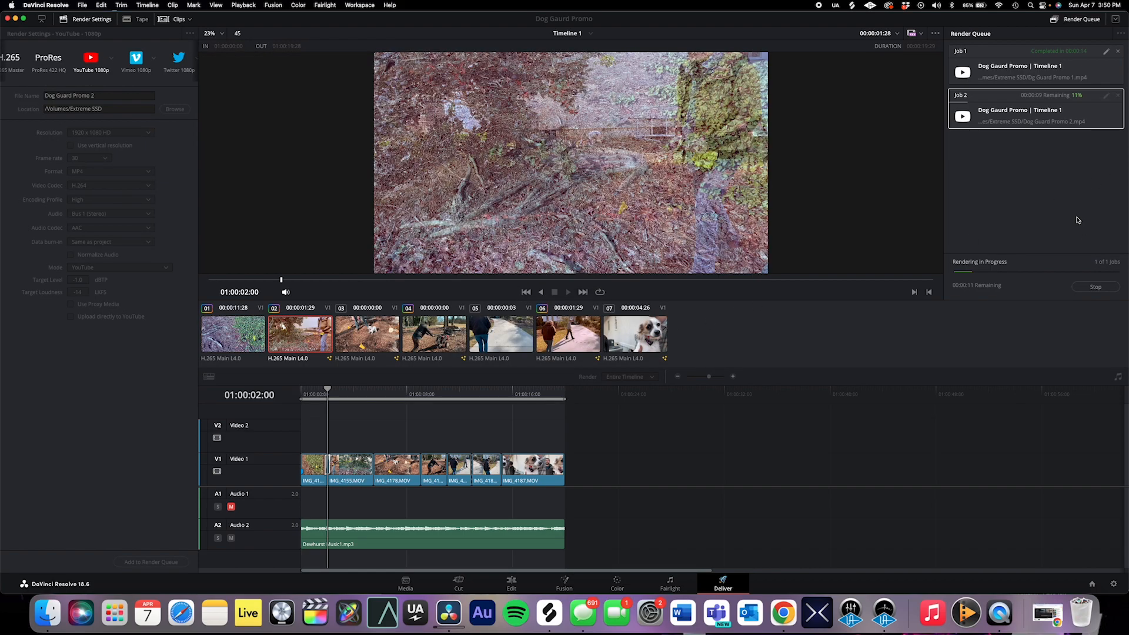